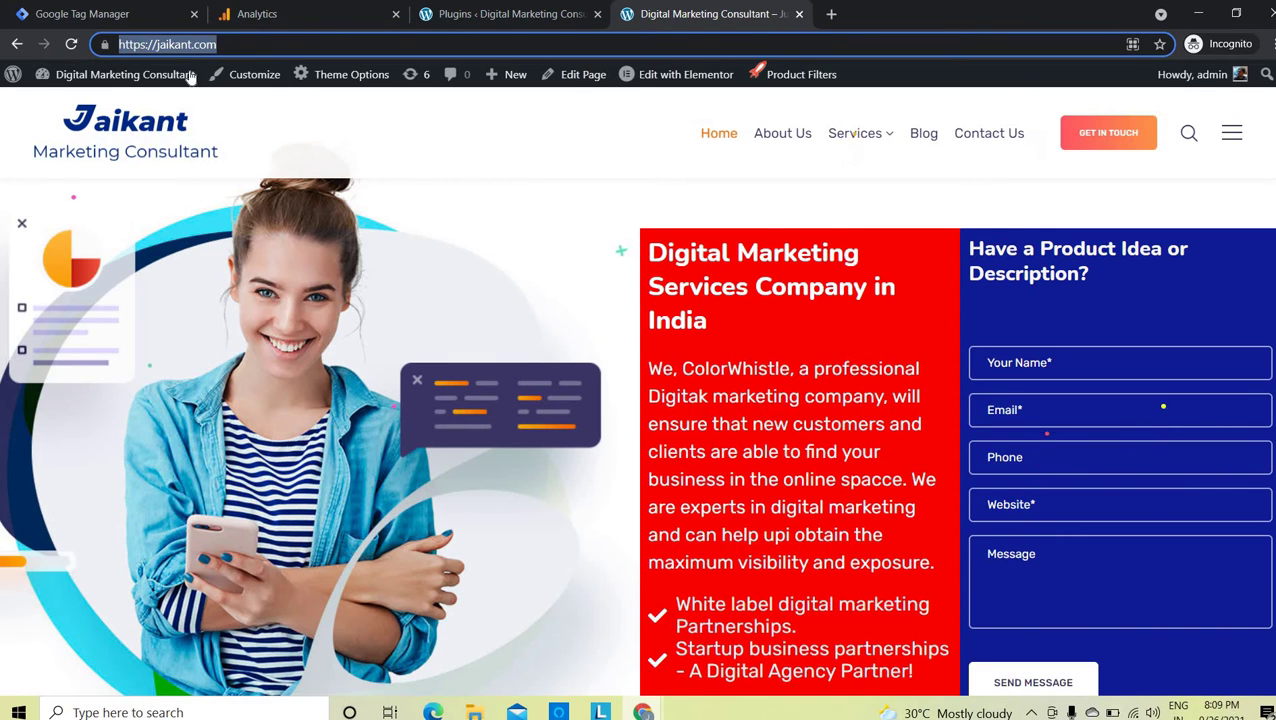
# In Google Tag Manager, begin a new account named jaikant.com with United States as the country
pyautogui.click(110, 14)
pyautogui.click(1052, 152)
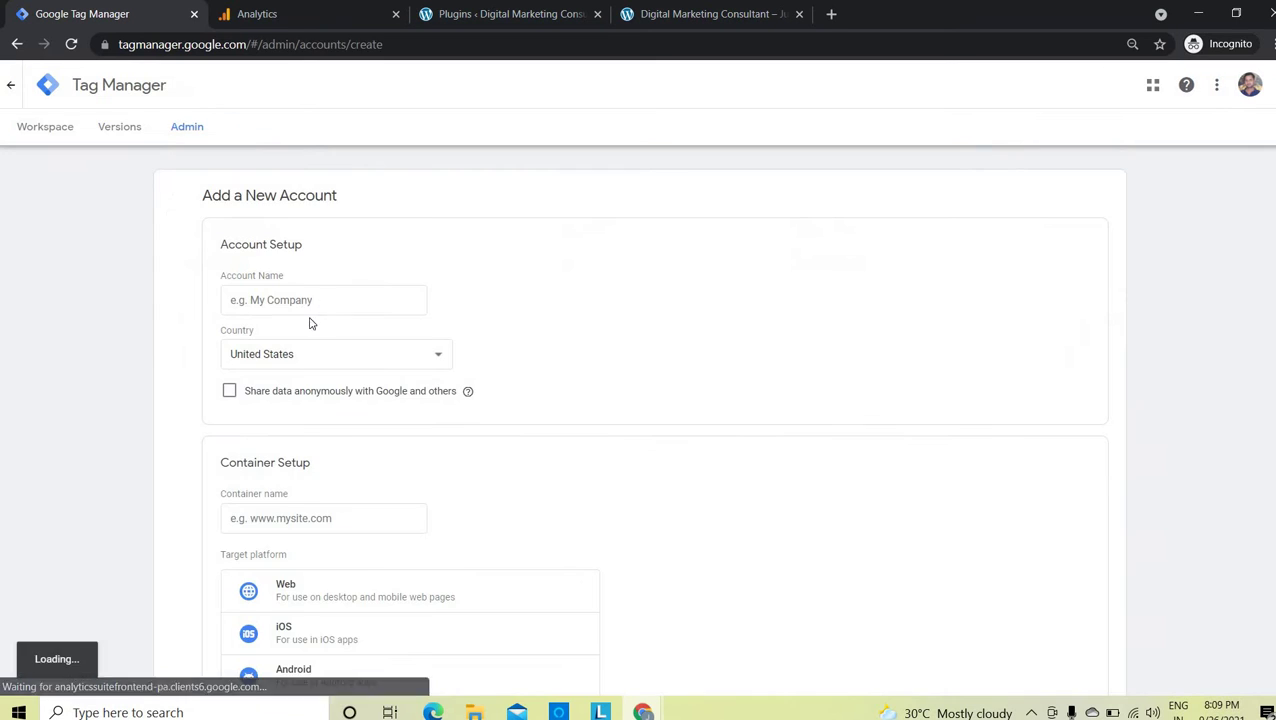
pyautogui.click(304, 300)
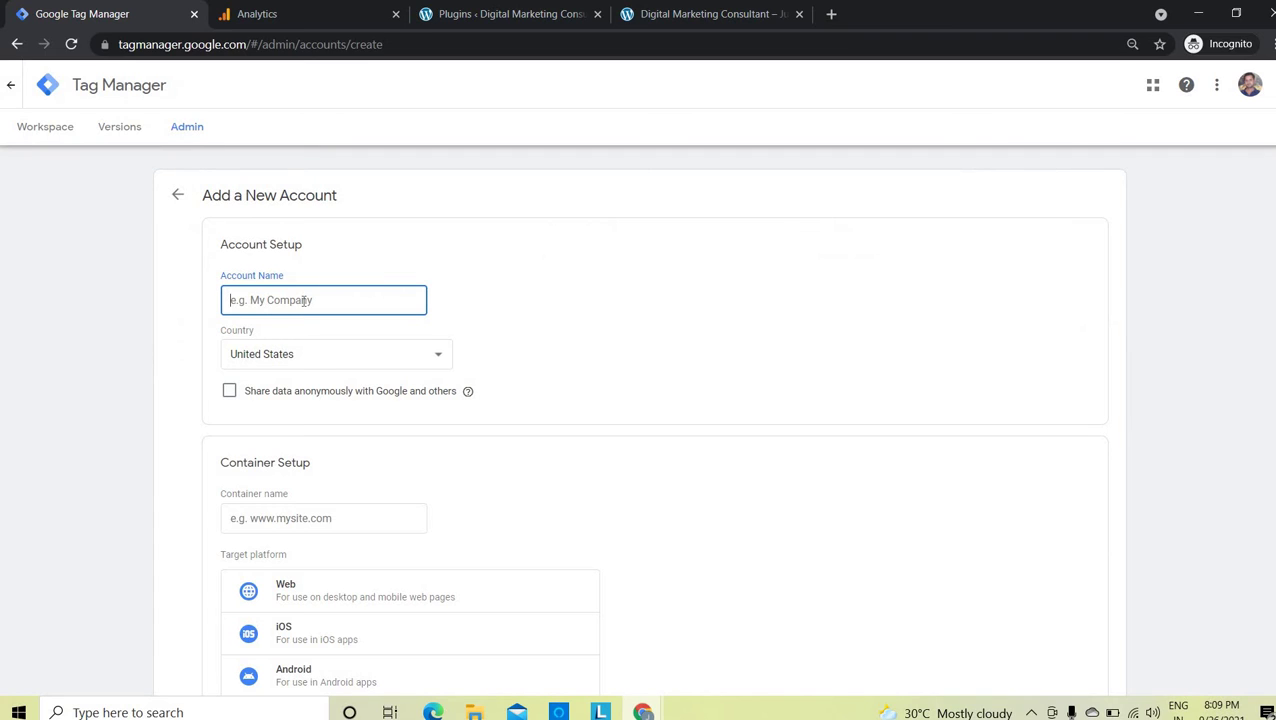
pyautogui.write('Ja')
pyautogui.write('aikant.com')
pyautogui.click(420, 357)
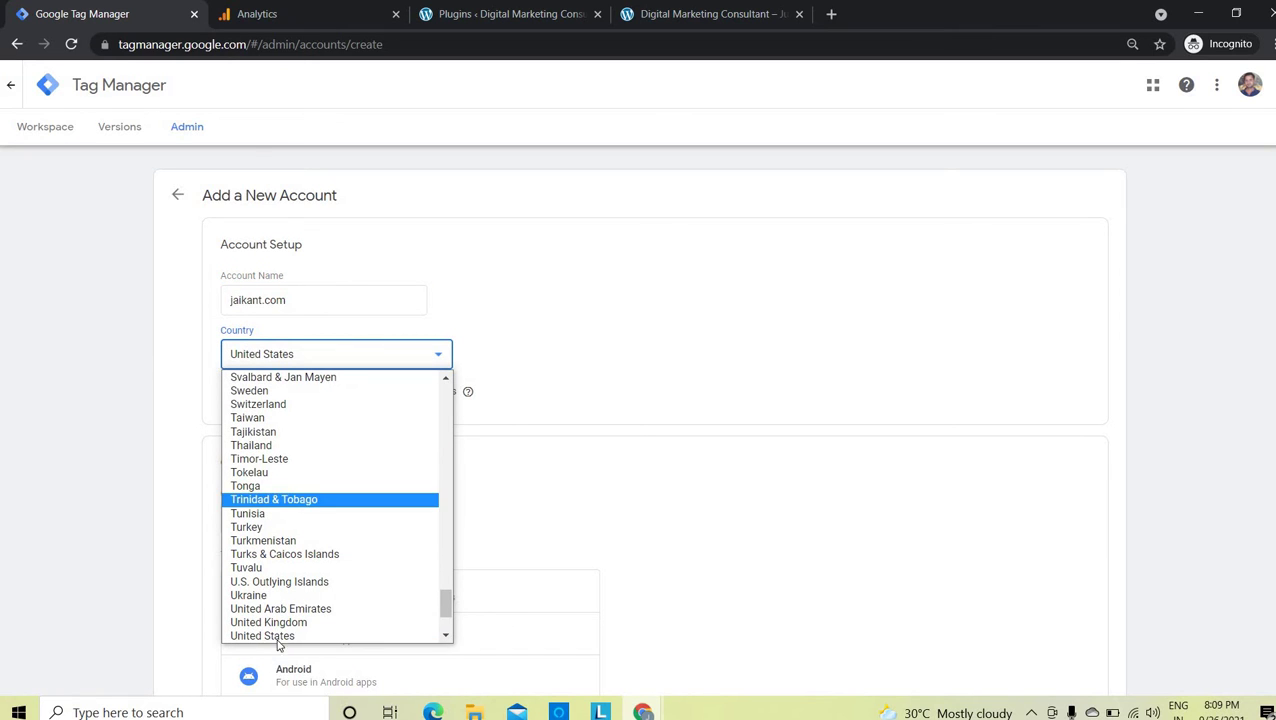
pyautogui.scroll(-1, 281, 621)
pyautogui.click(155, 405)
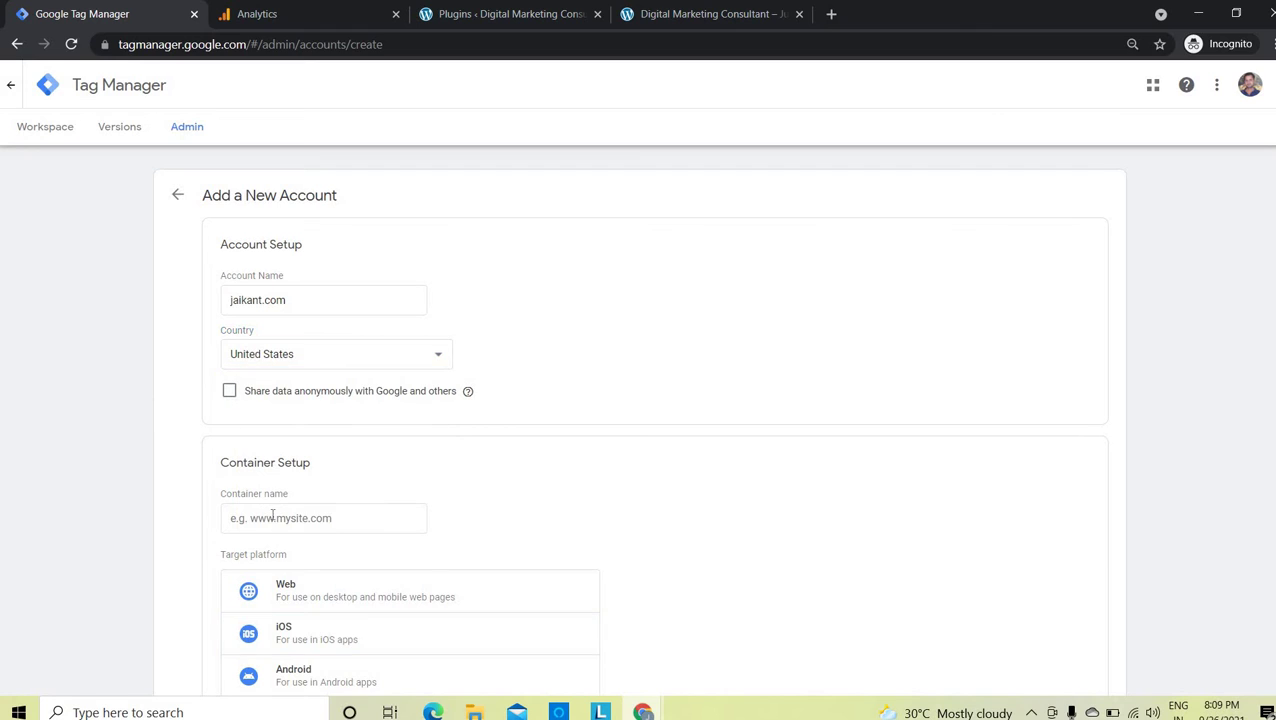
pyautogui.click(333, 527)
pyautogui.write('https://jaikant.com/')
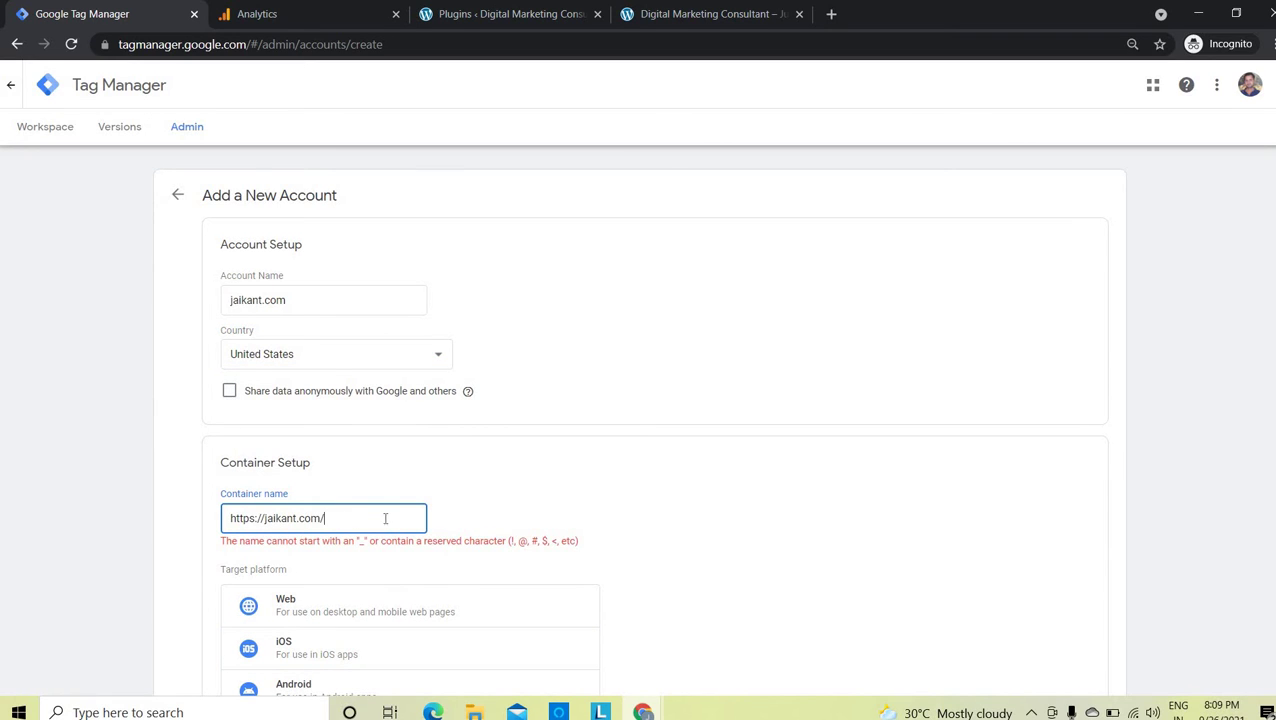
pyautogui.click(283, 516)
pyautogui.hotkey('shift', 'End')
pyautogui.hotkey('ctrl', 'x')
pyautogui.hotkey('shift', 'Home')
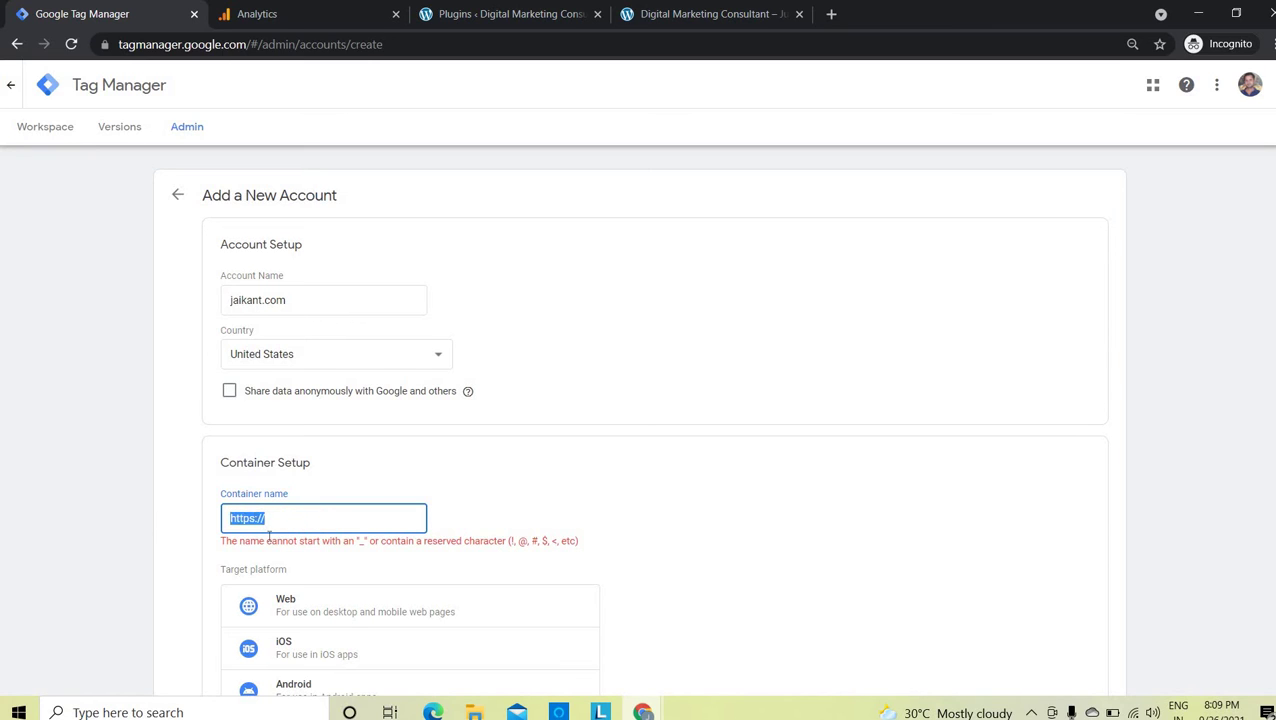
pyautogui.hotkey('ctrl', 'v')
pyautogui.click(601, 593)
pyautogui.scroll(-3, 843, 558)
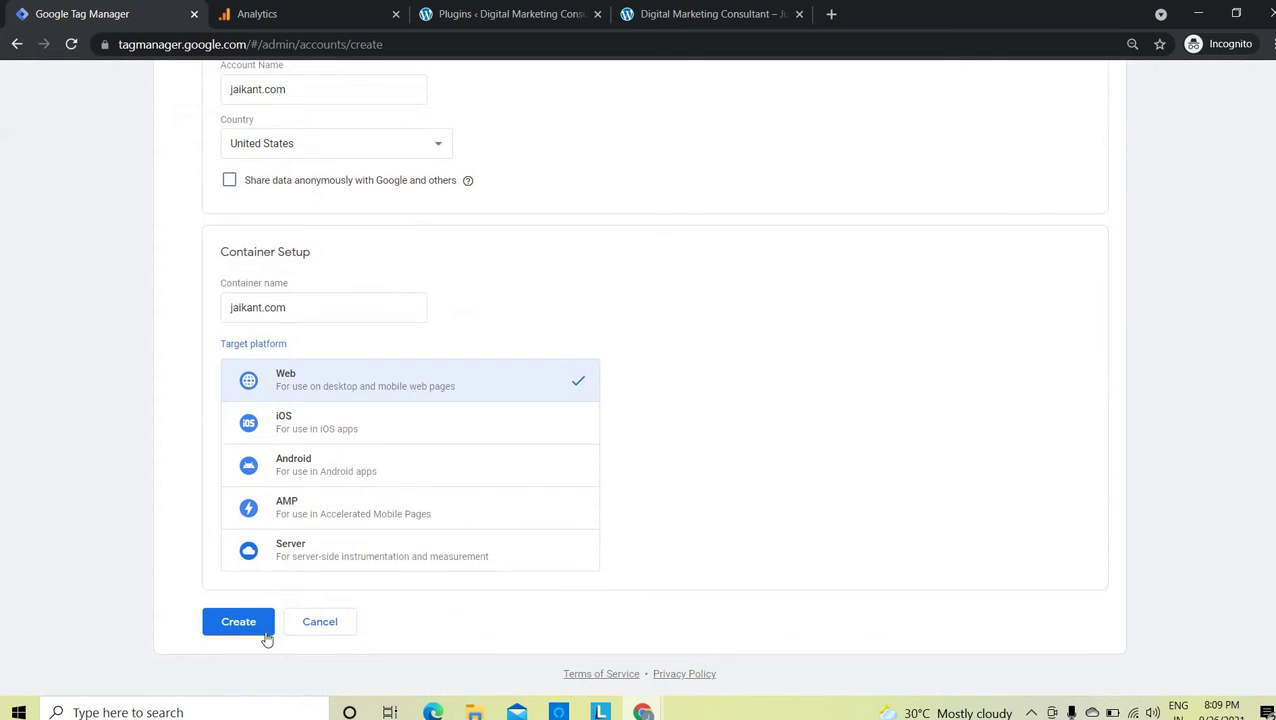
# Create the Tag Manager account, accept the Terms of Service Agreement and return to the list of all accounts
pyautogui.click(236, 622)
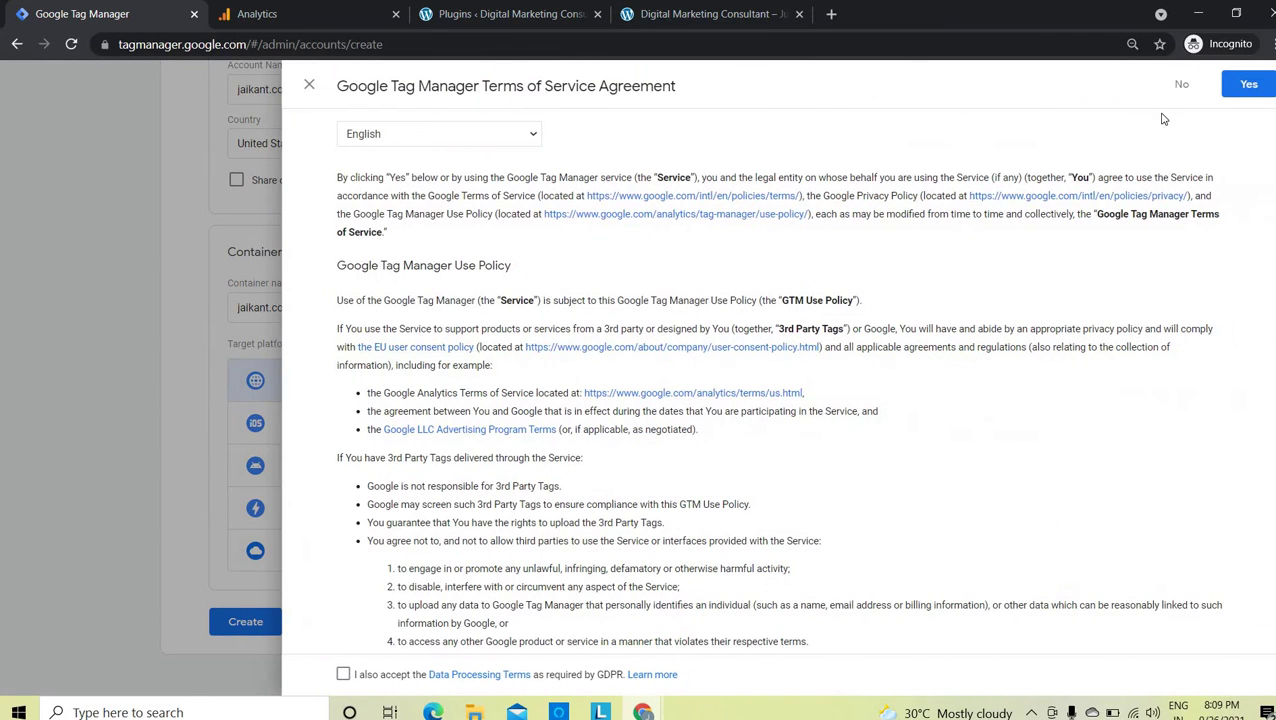
pyautogui.click(1244, 84)
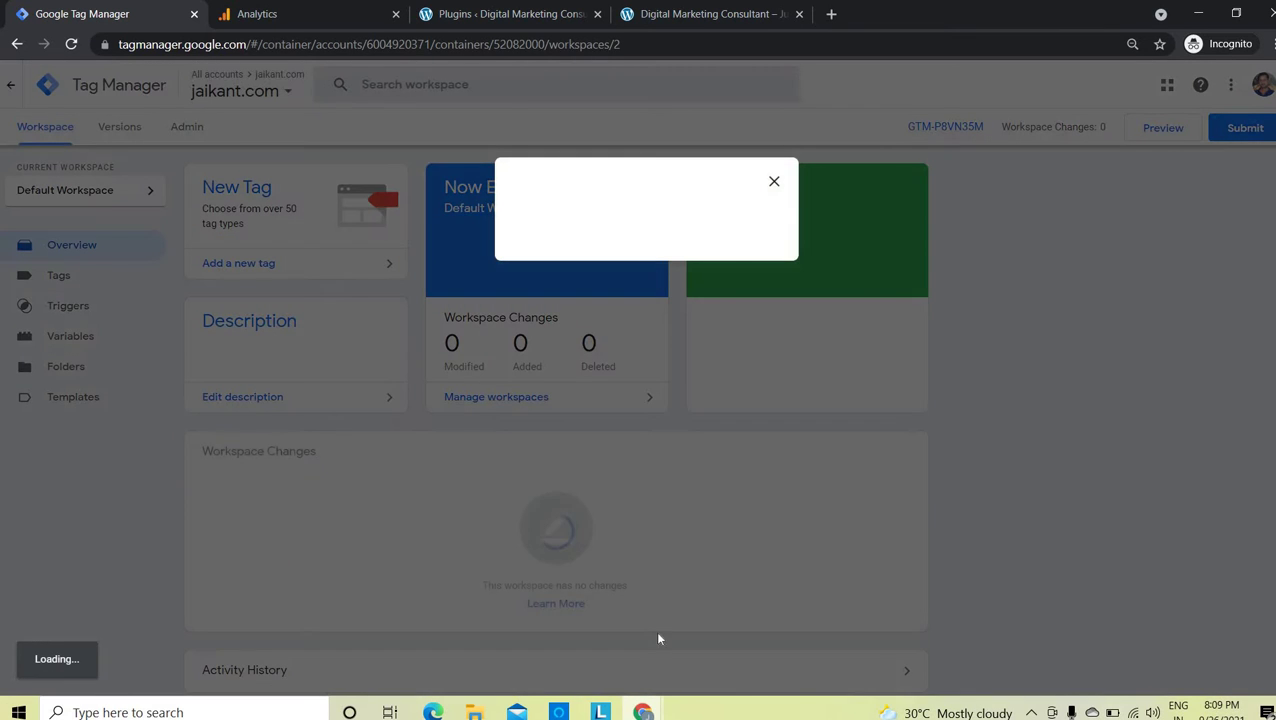
pyautogui.click(856, 509)
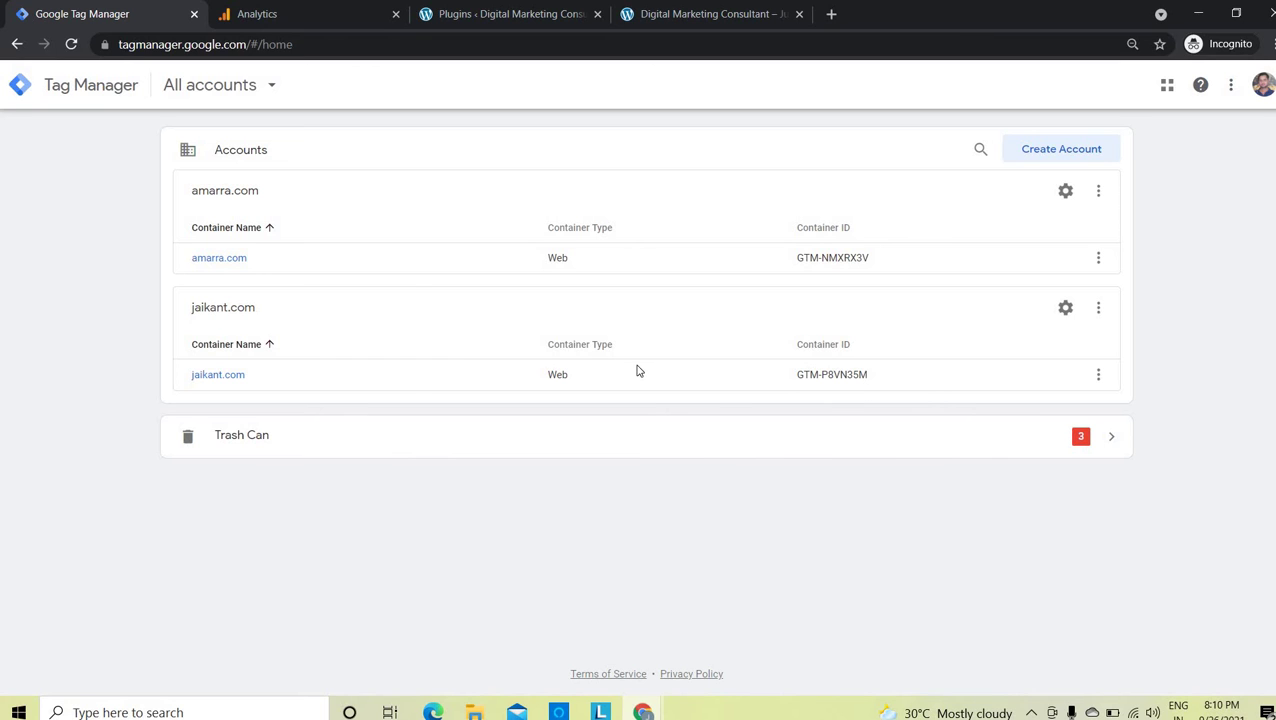
# In the WordPress admin, search the plugins available to add for "google tag manager"
pyautogui.click(491, 16)
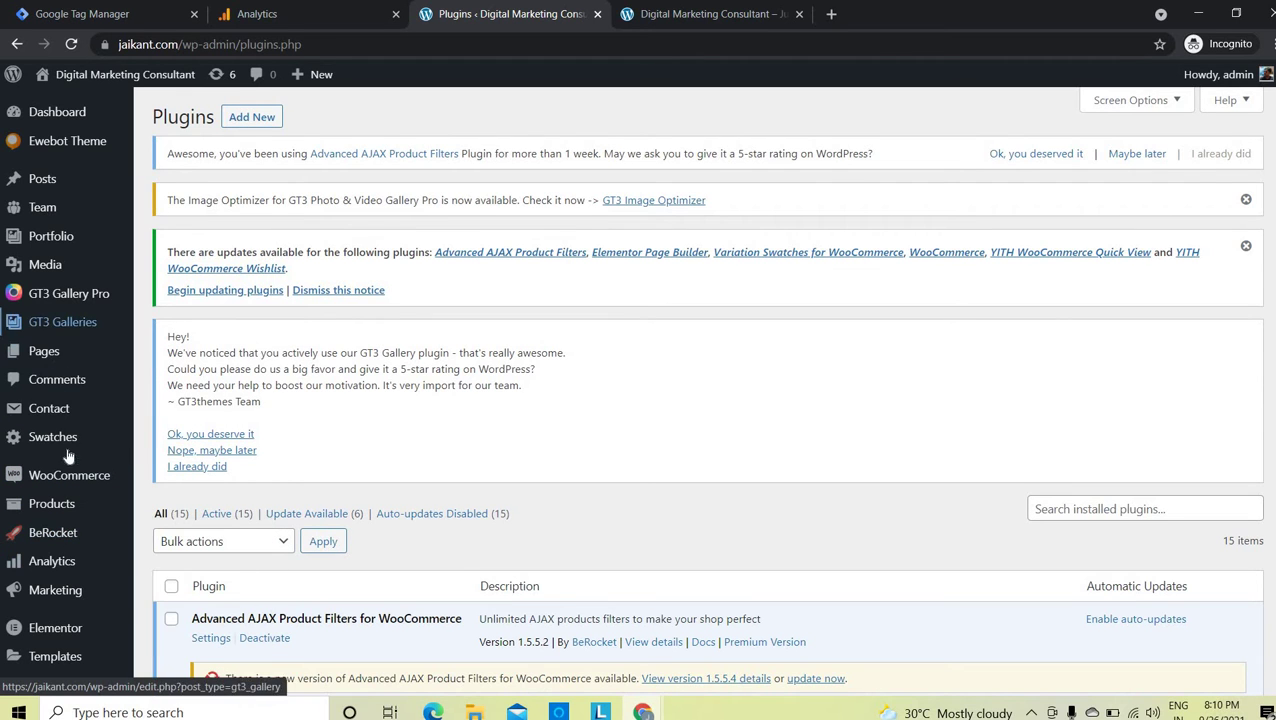
pyautogui.scroll(-2, 66, 476)
pyautogui.scroll(-1, 66, 476)
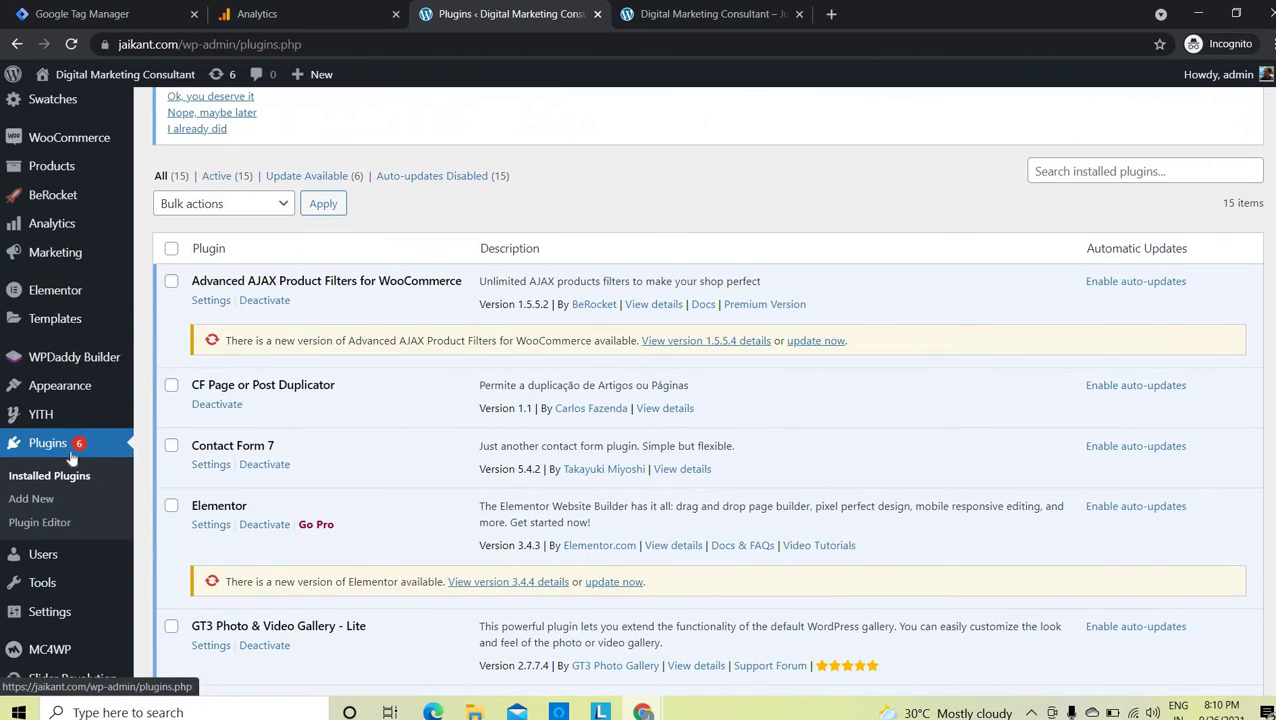
pyautogui.click(122, 491)
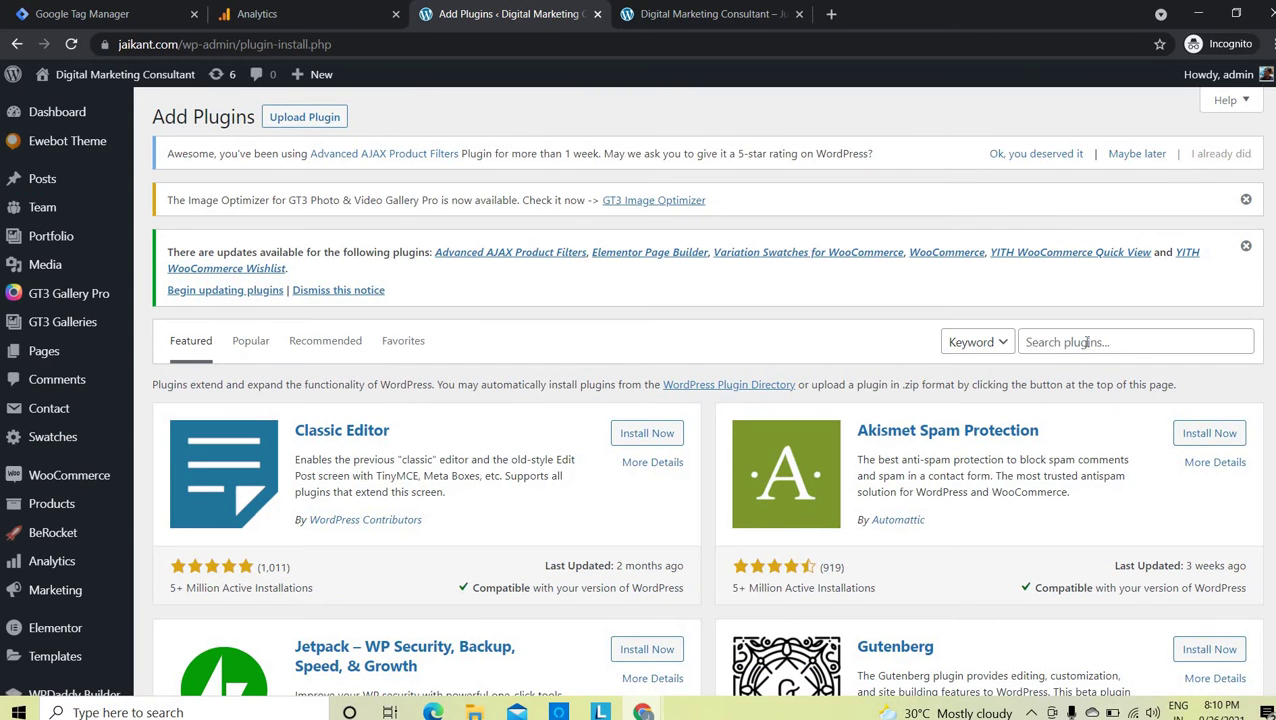
pyautogui.click(1087, 342)
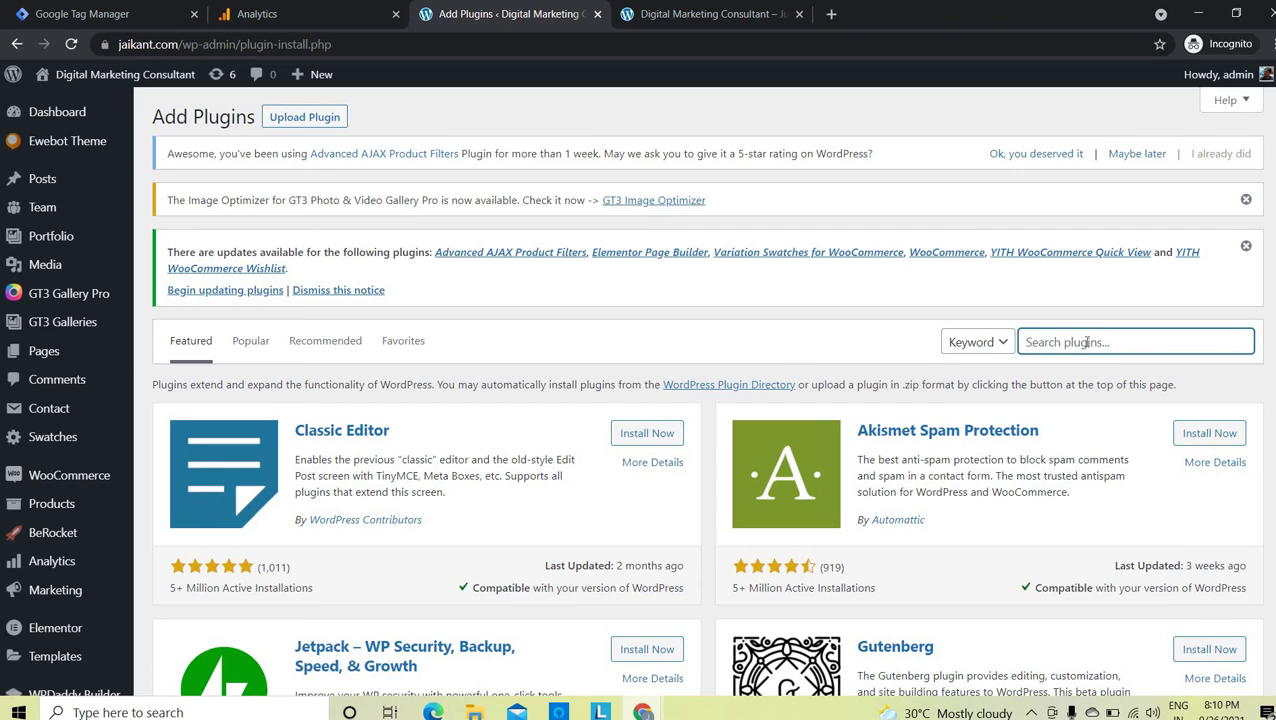
pyautogui.write('google tag manager')
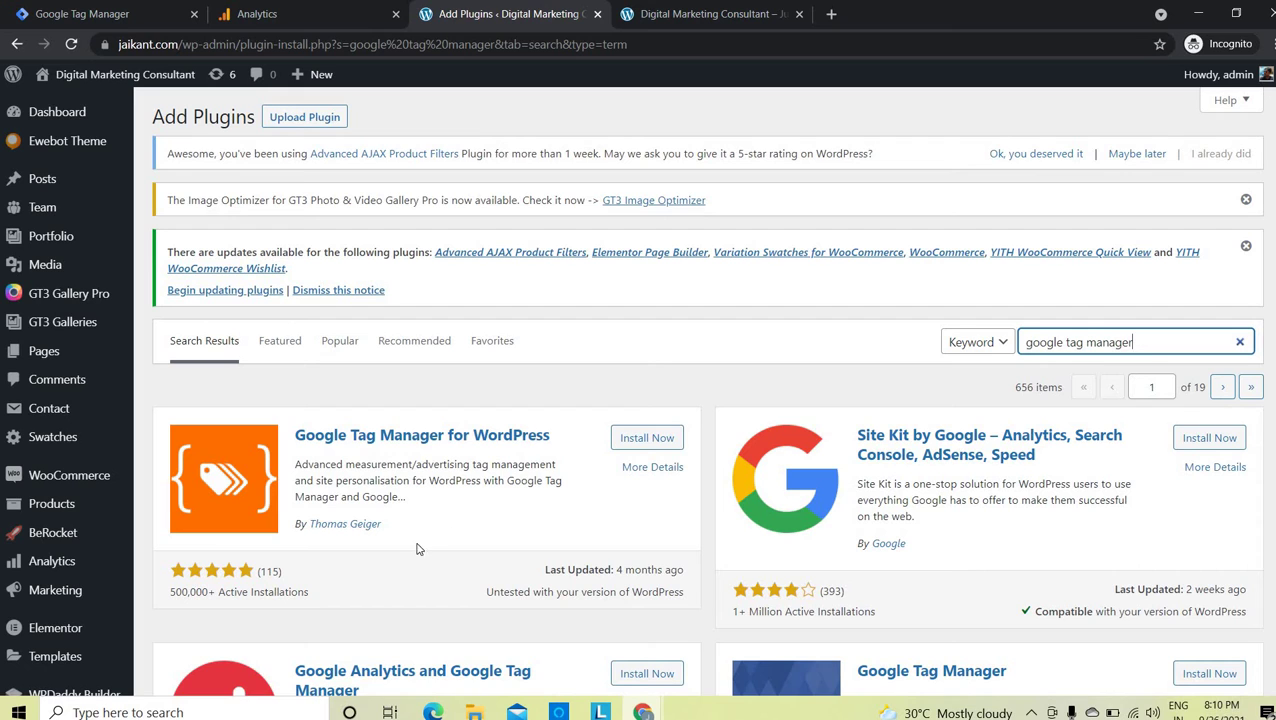
# Install and activate the Google Tag Manager for WordPress plugin
pyautogui.click(645, 442)
pyautogui.scroll(-1, 645, 442)
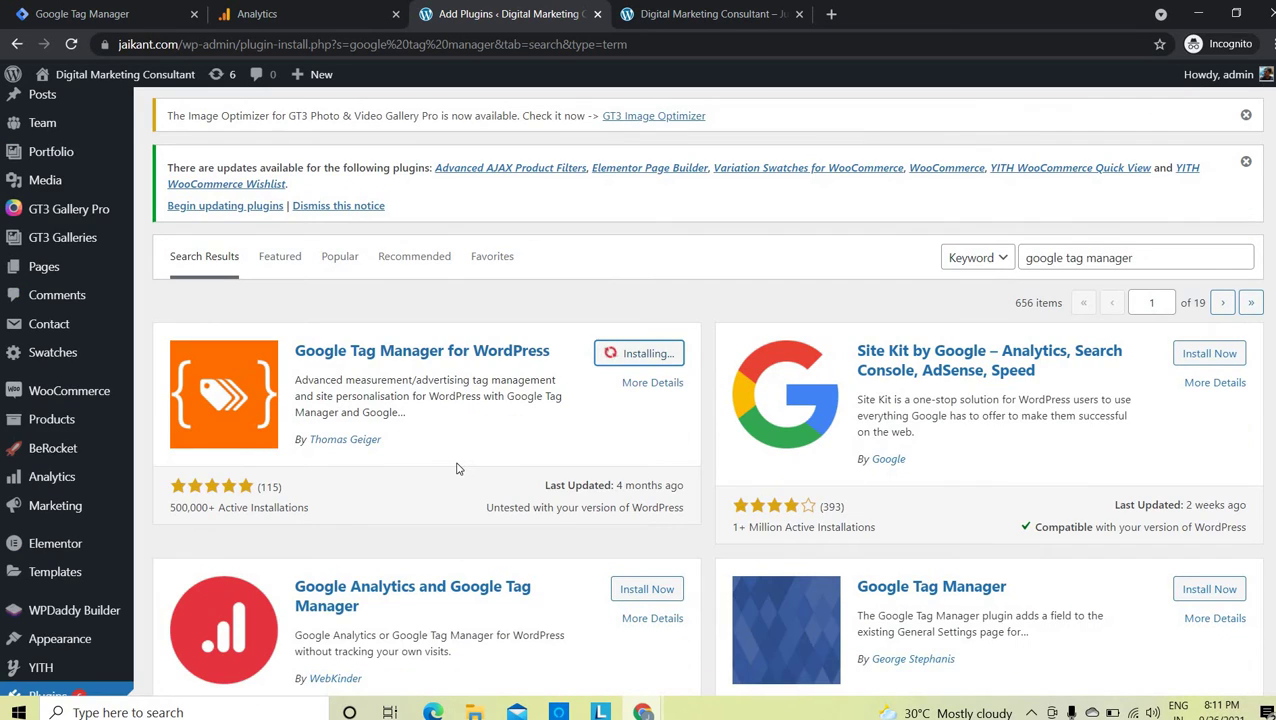
pyautogui.click(658, 356)
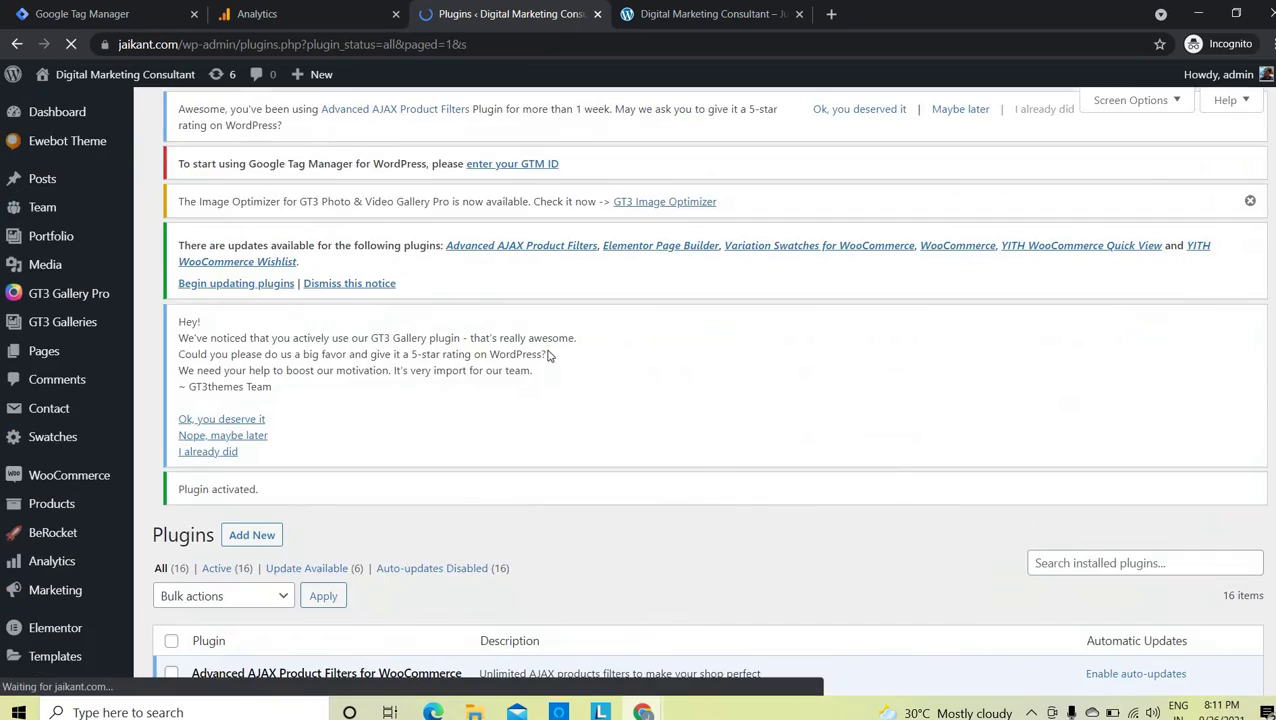
# Open the settings page of the Google Tag Manager for WordPress plugin
pyautogui.scroll(-15, 480, 447)
pyautogui.scroll(-2, 480, 447)
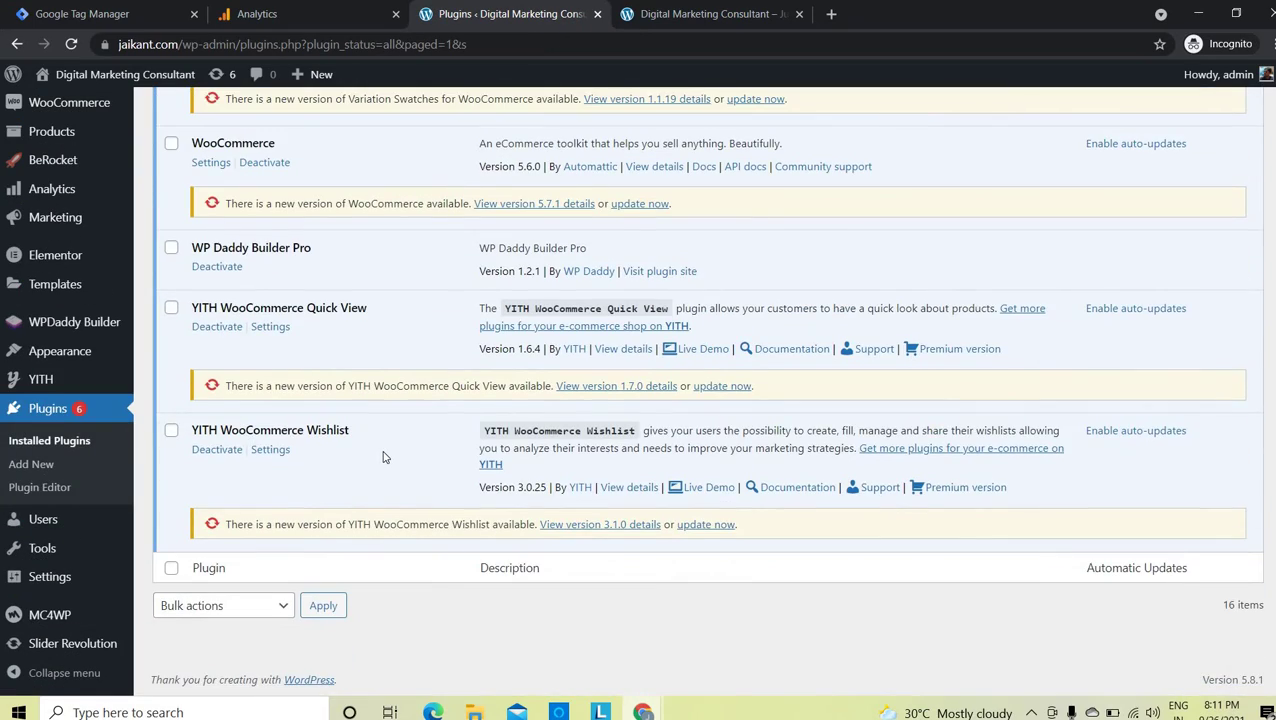
pyautogui.moveTo(51, 578)
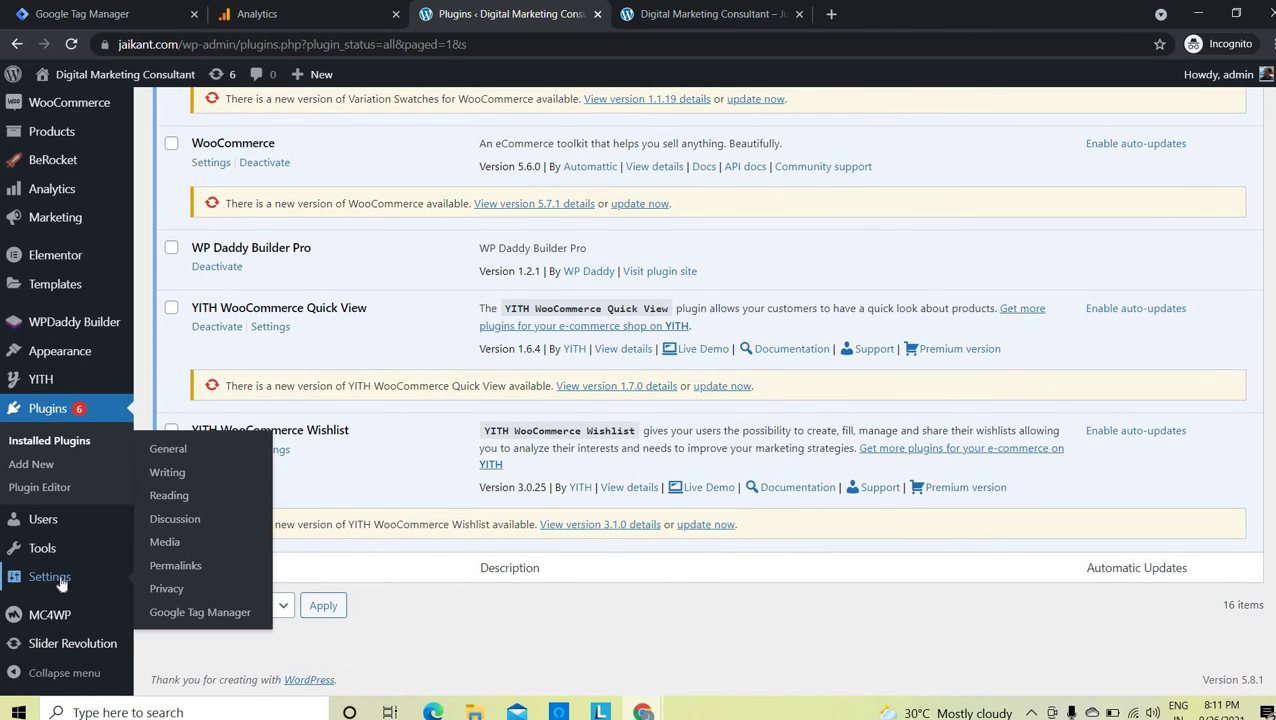
pyautogui.click(208, 619)
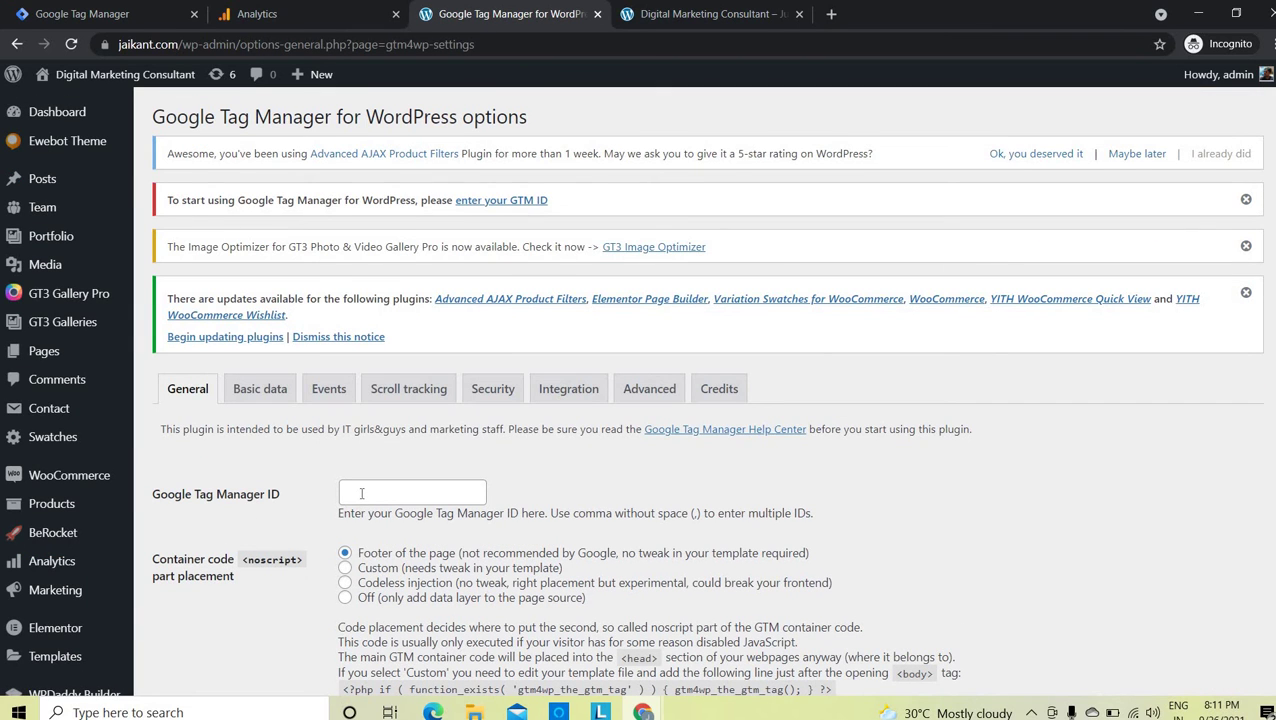
# Copy the jaikant.com container ID from Tag Manager into the WordPress plugin's Google Tag Manager ID setting
pyautogui.click(130, 12)
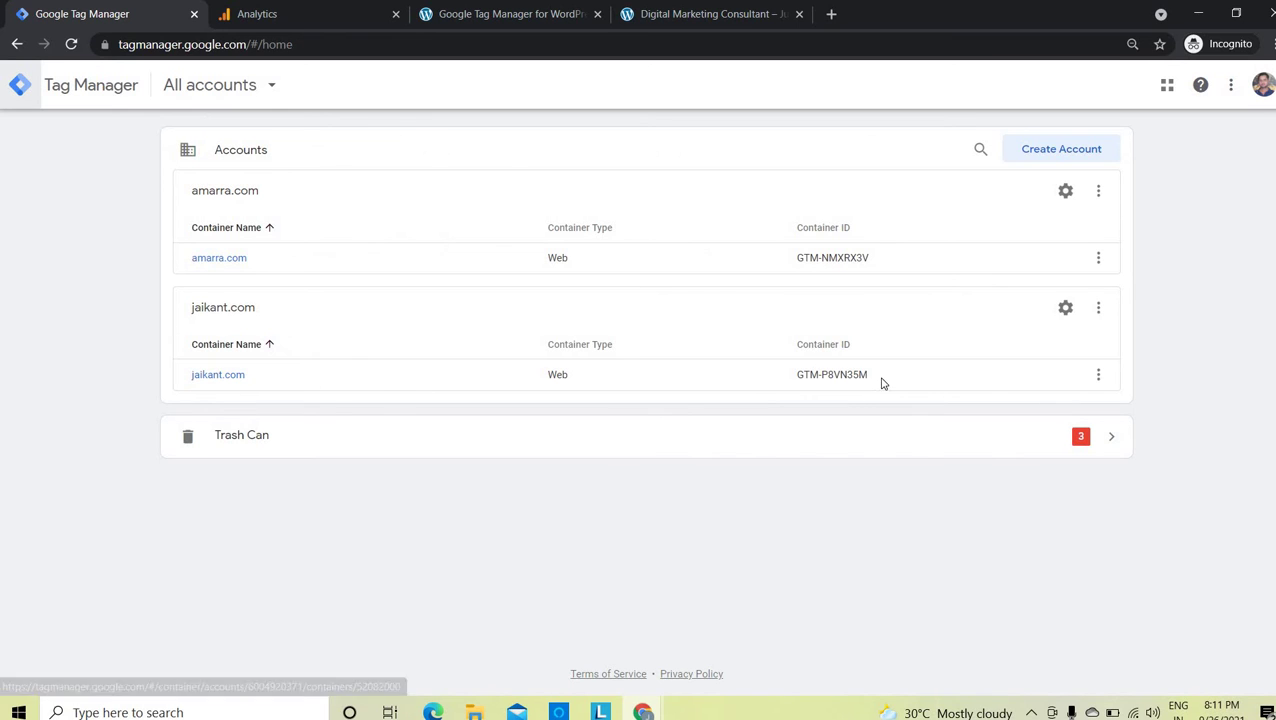
pyautogui.tripleClick(808, 376)
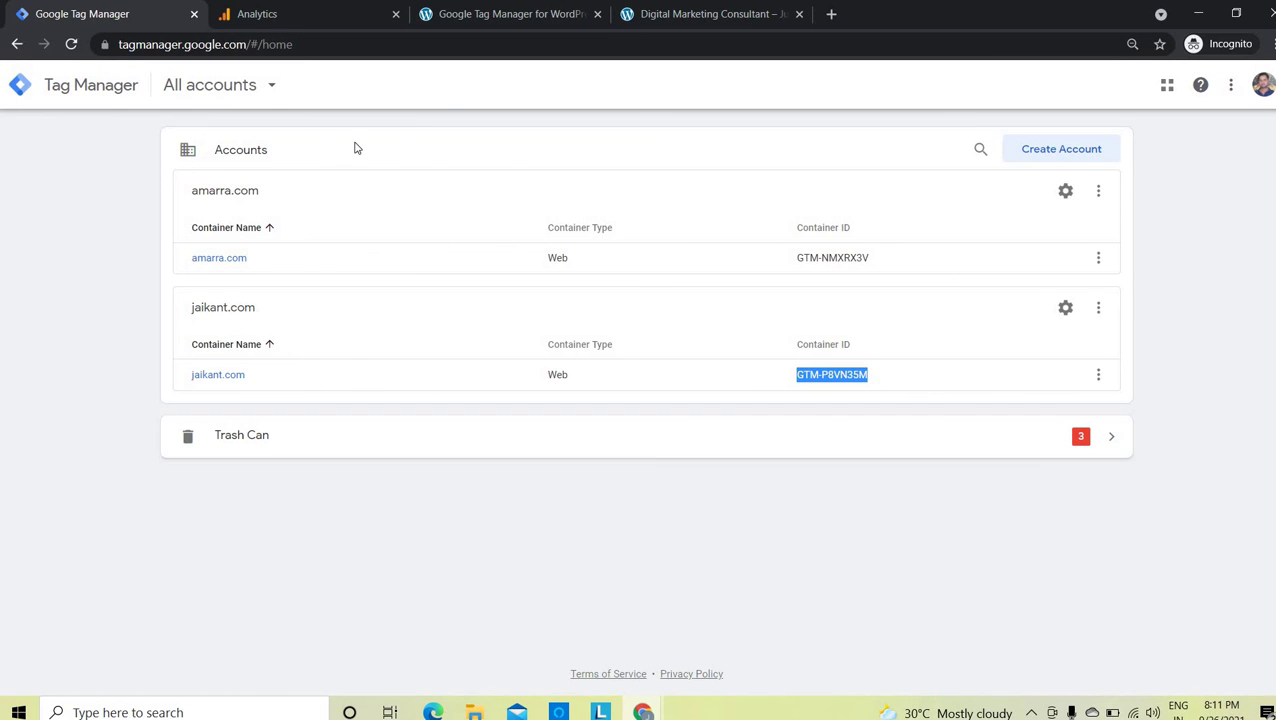
pyautogui.hotkey('ctrl', '3')
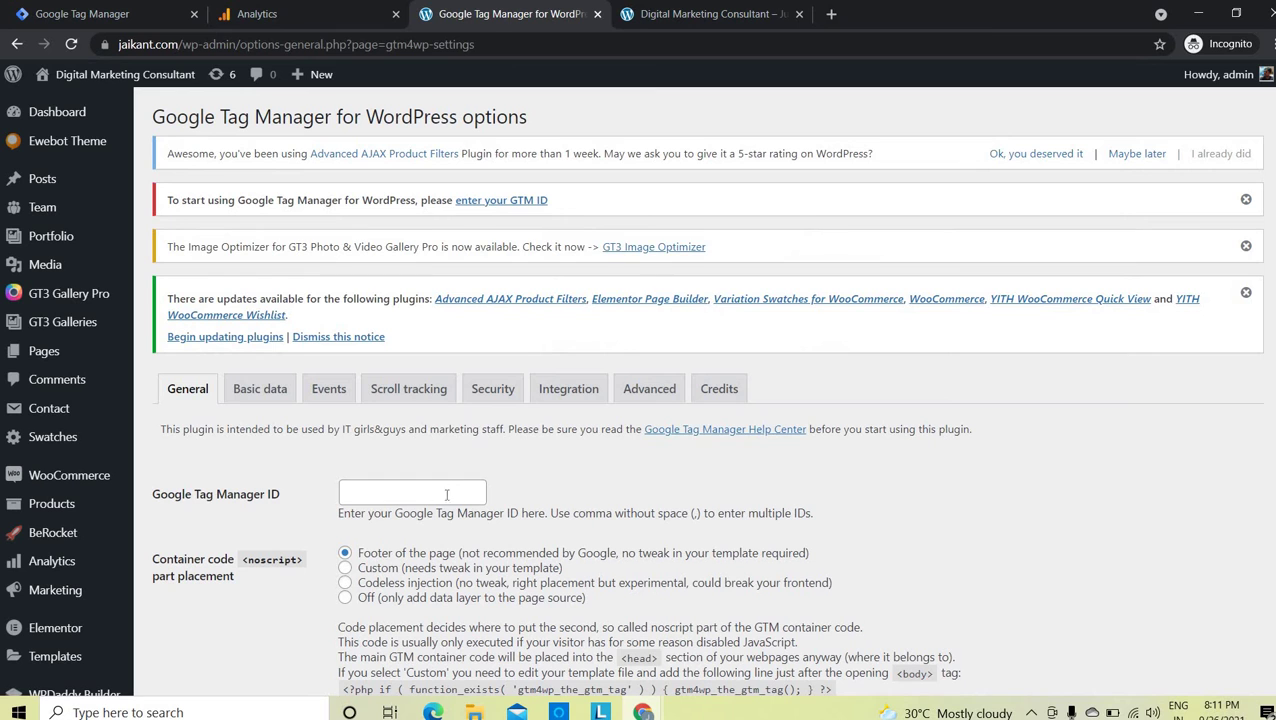
pyautogui.click(447, 494)
pyautogui.hotkey('ctrl', 'v')
pyautogui.scroll(-2, 586, 488)
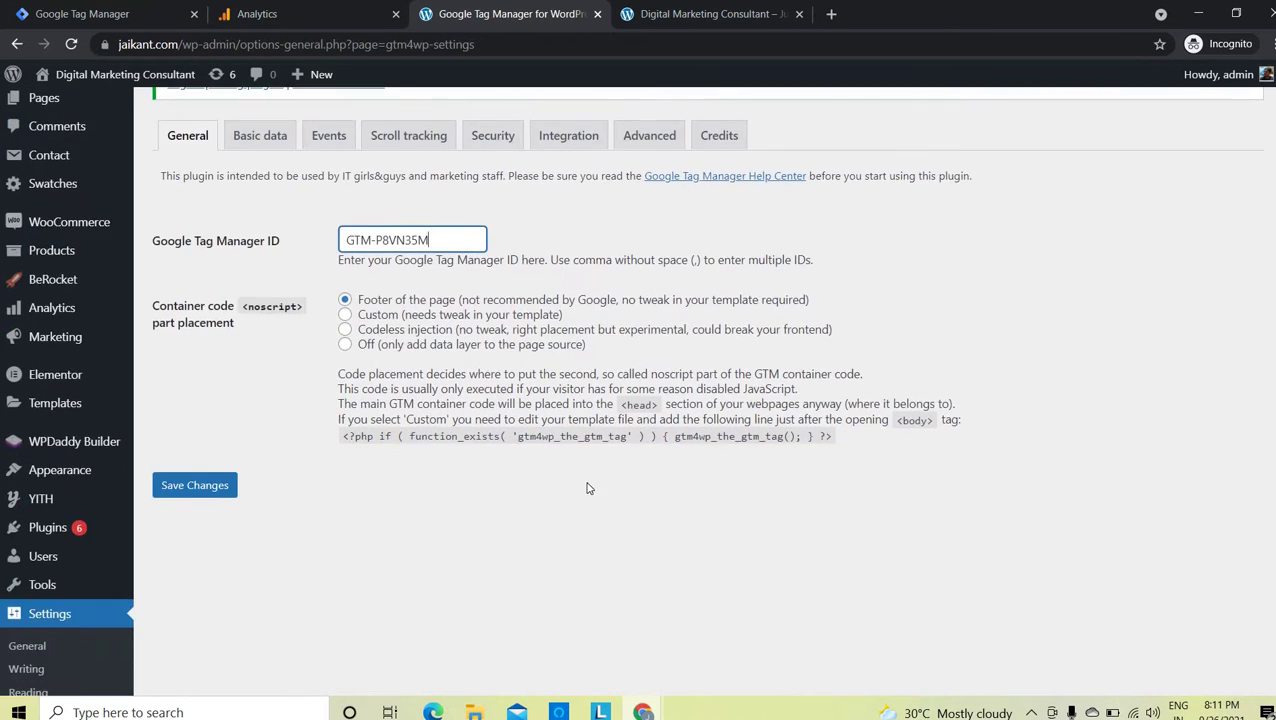
pyautogui.scroll(2, 585, 470)
pyautogui.scroll(-1, 578, 455)
pyautogui.scroll(-1, 575, 451)
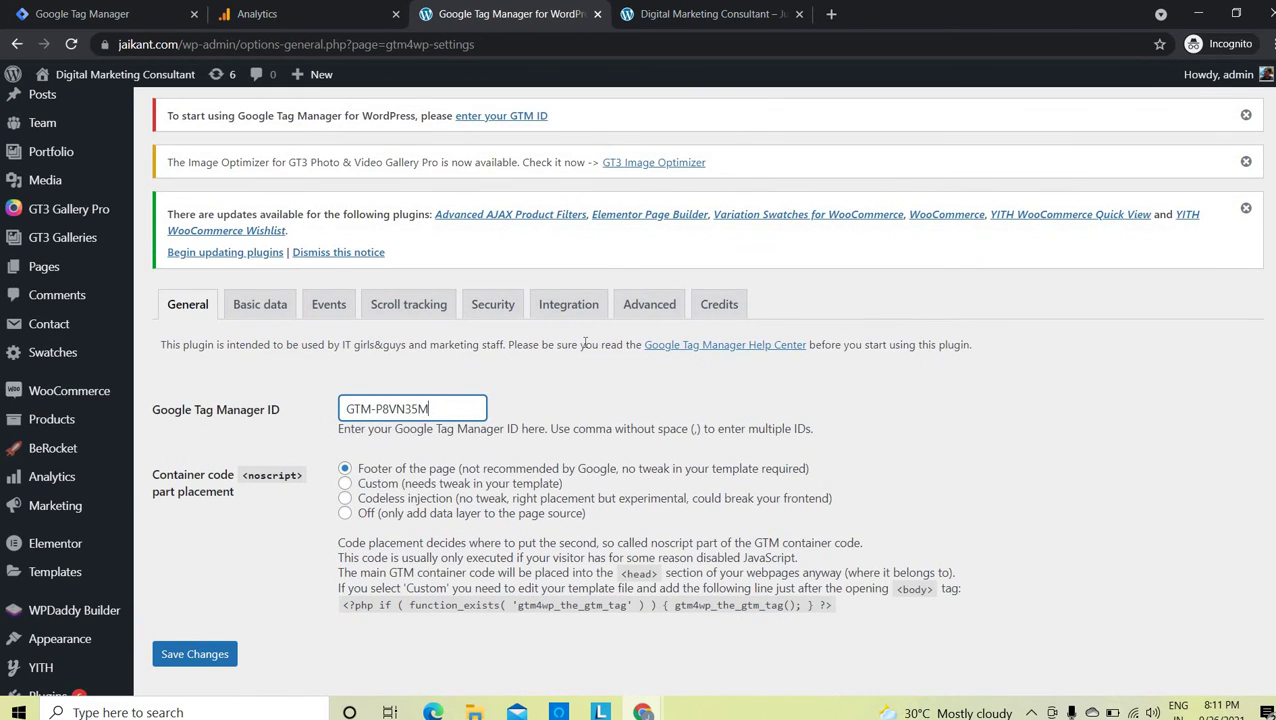
# Enable the plugin's Contact Form 7 integration and save the changes
pyautogui.click(570, 306)
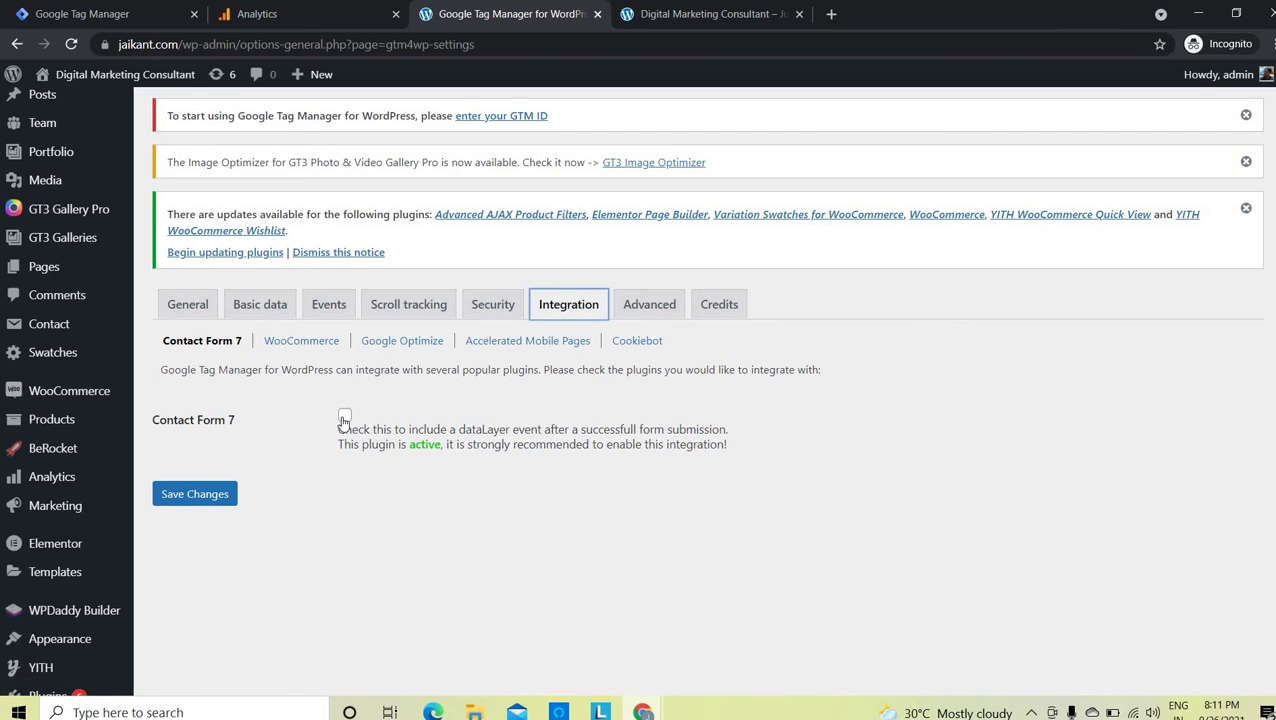
pyautogui.click(344, 414)
pyautogui.click(198, 496)
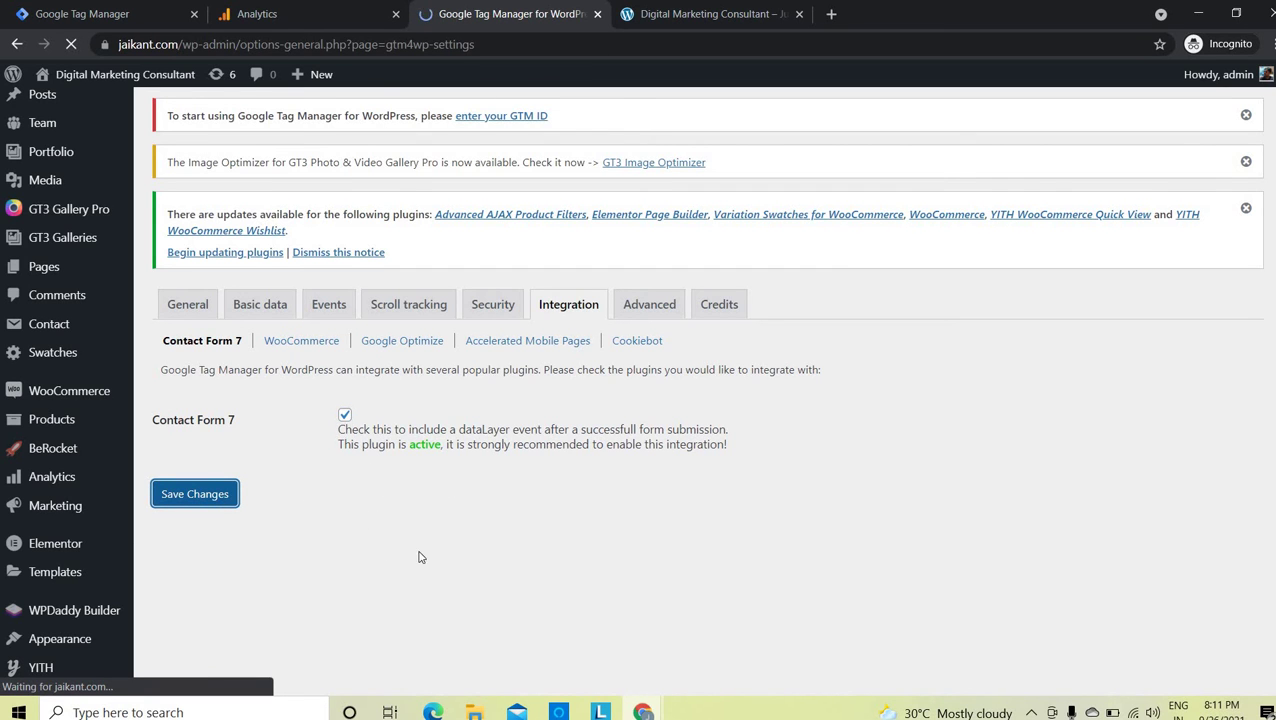
pyautogui.scroll(-2, 447, 363)
pyautogui.scroll(1, 447, 363)
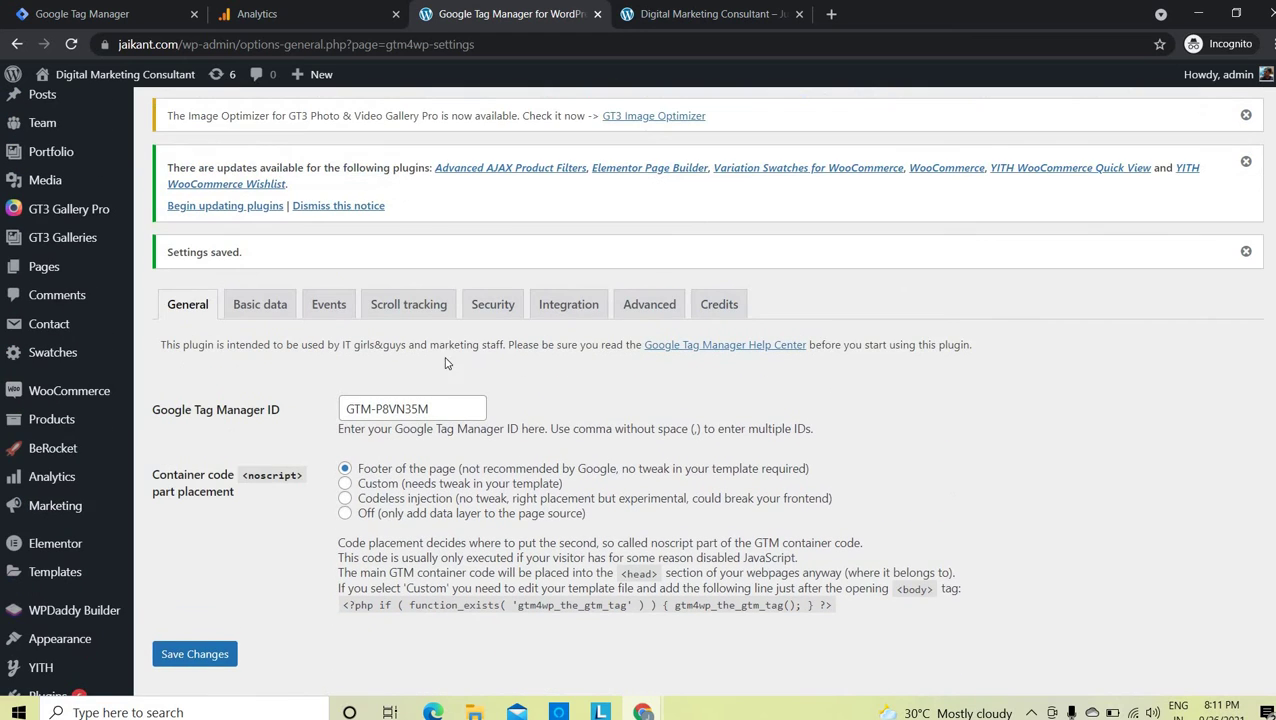
pyautogui.scroll(1, 506, 393)
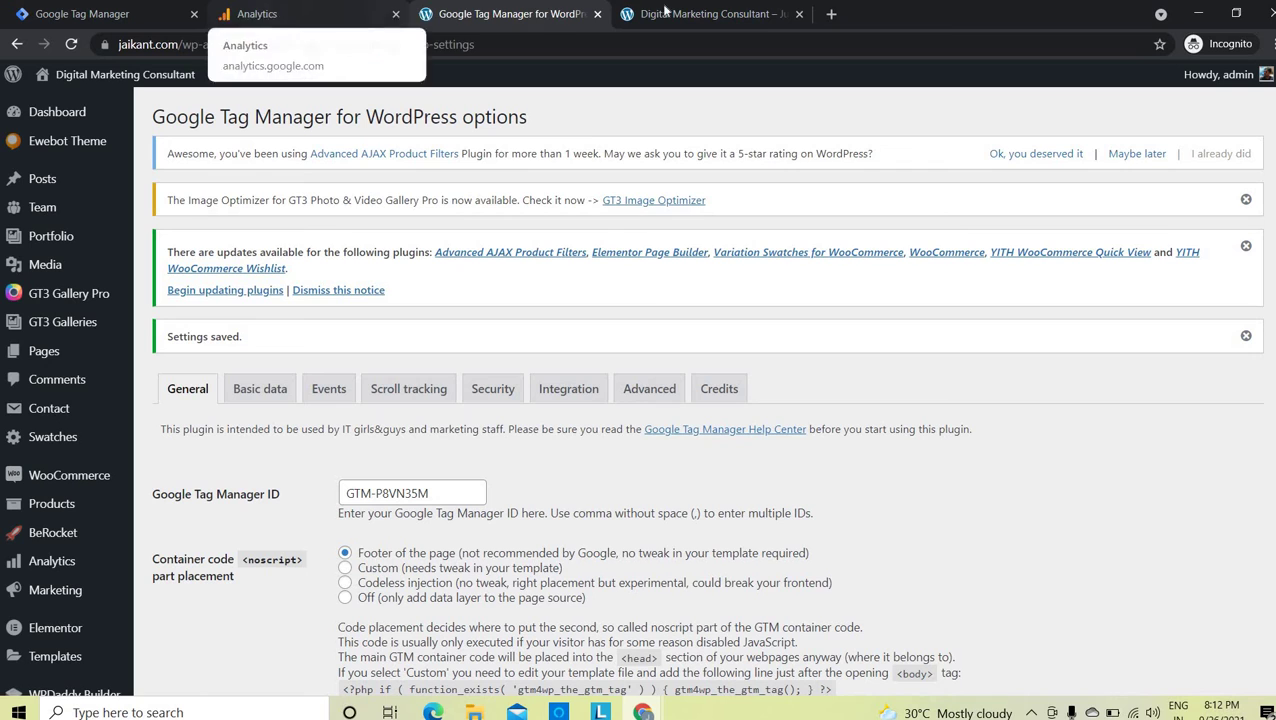
# Switch to Google Analytics and start creating a new property in the Jaikant account's admin area
pyautogui.hotkey('ctrl', 'Tab')
pyautogui.hotkey('ctrl', 'shift', 'Tab')
pyautogui.hotkey('ctrl', 'shift', 'Tab')
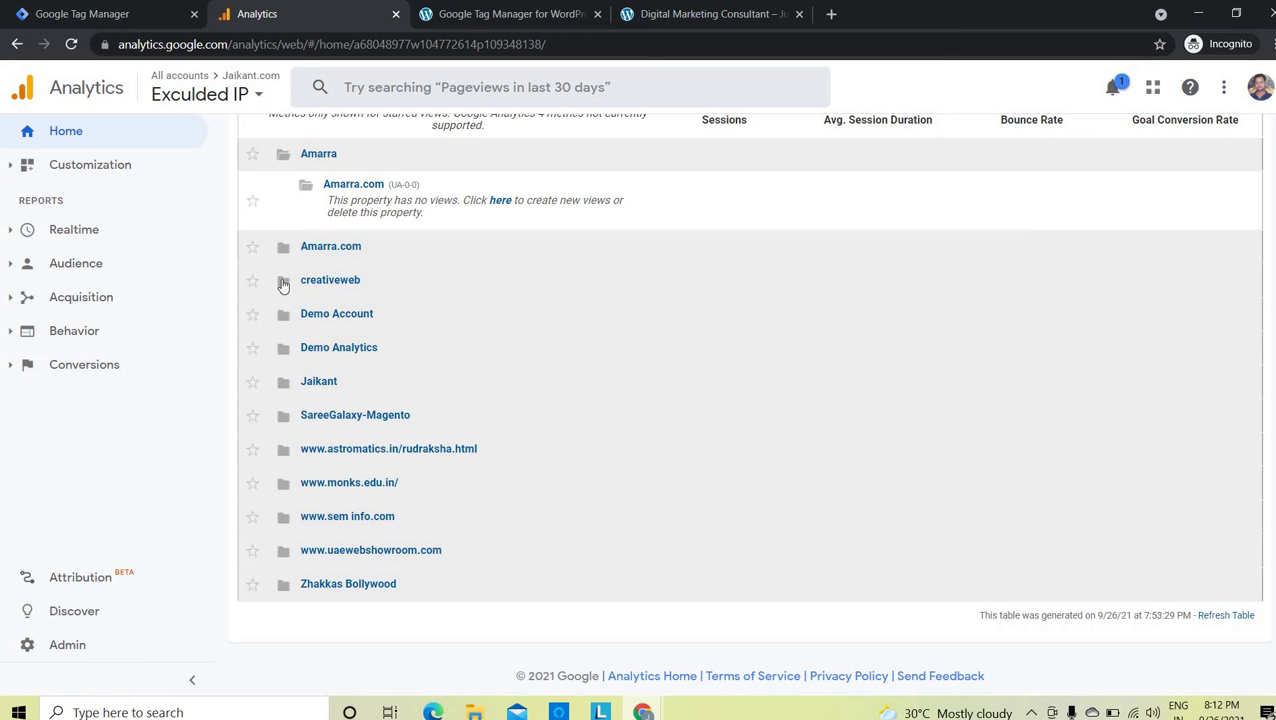
pyautogui.click(80, 645)
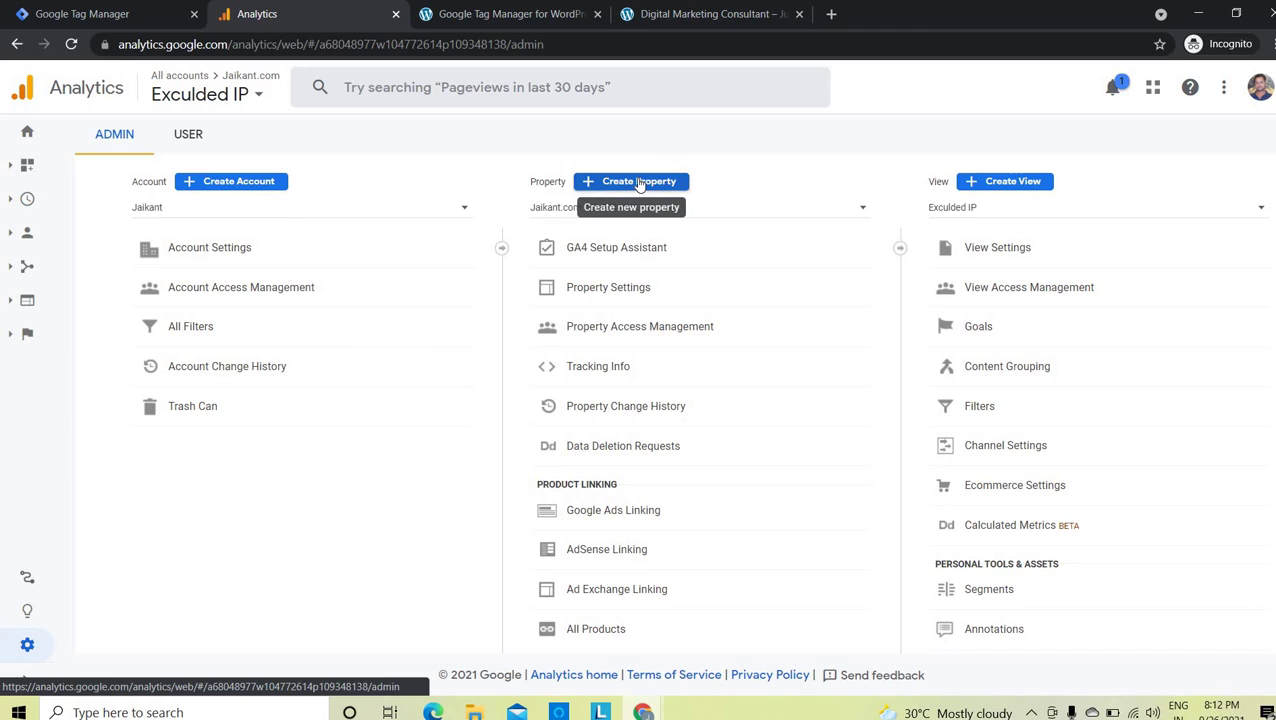
pyautogui.click(622, 186)
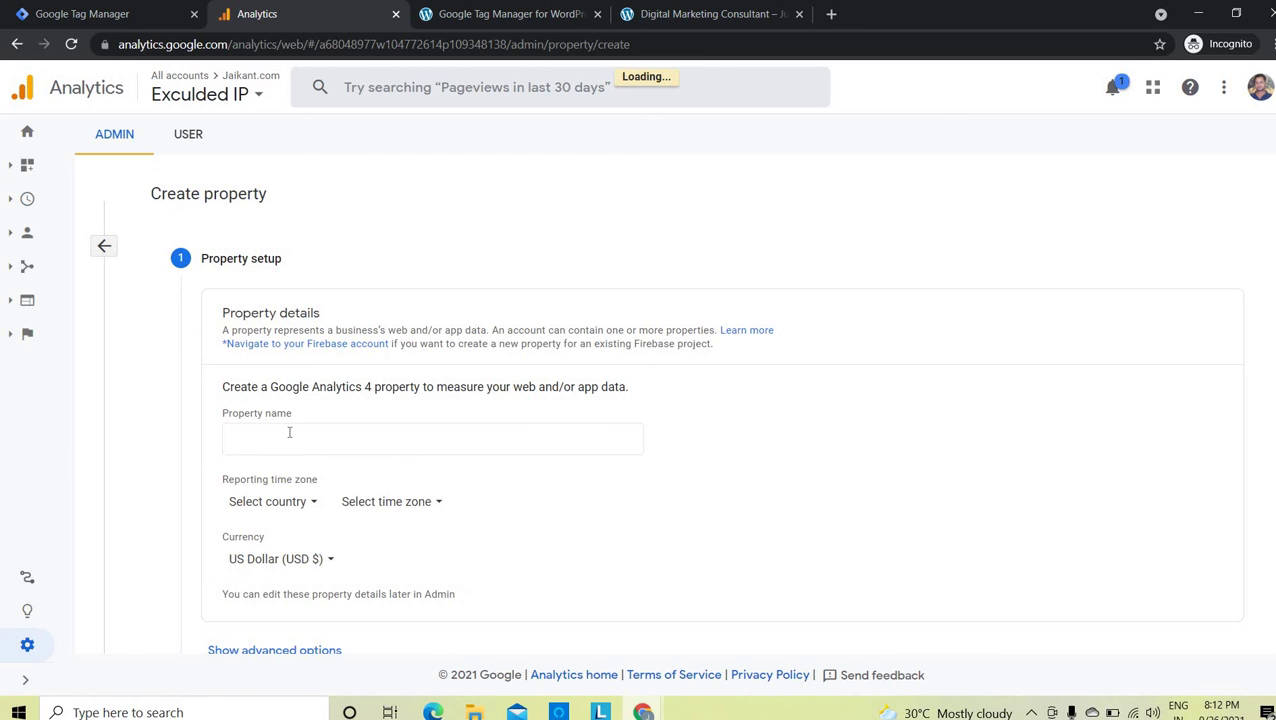
# Name the new property "Jaikant.com Demo" and show its advanced options
pyautogui.click(289, 432)
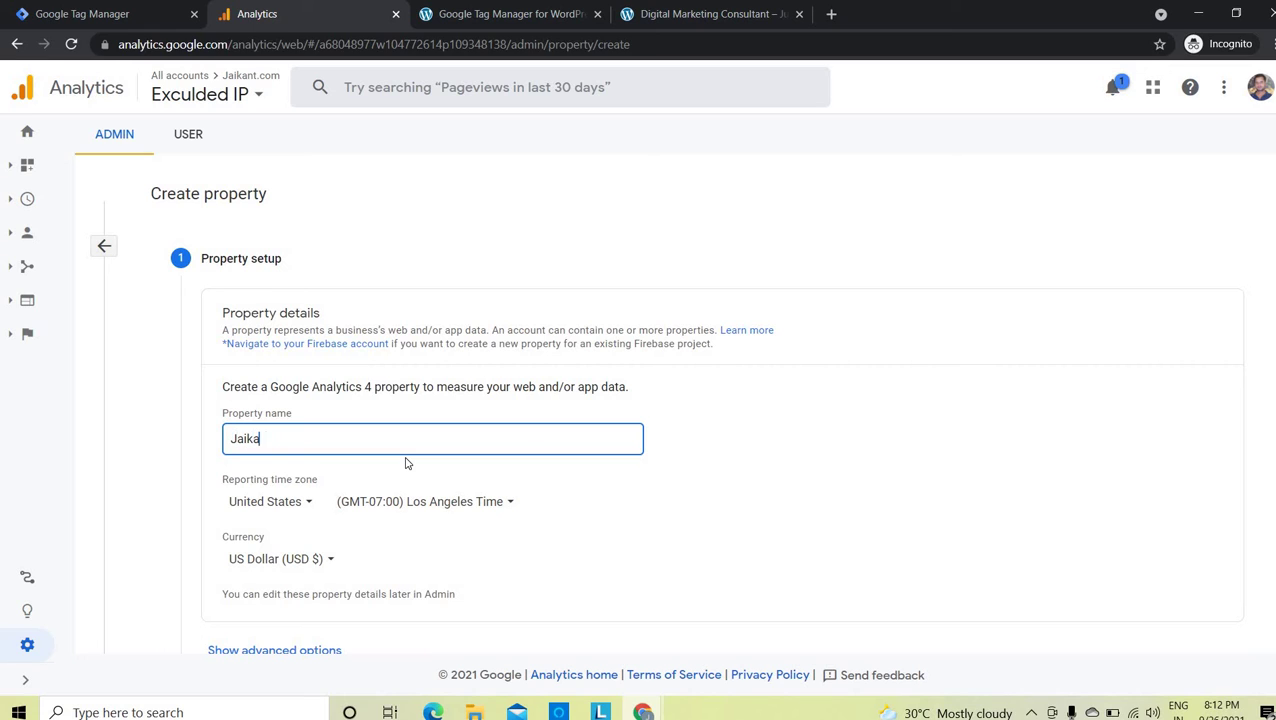
pyautogui.write('Jaikant.com Demo')
pyautogui.click(476, 486)
pyautogui.scroll(-3, 476, 486)
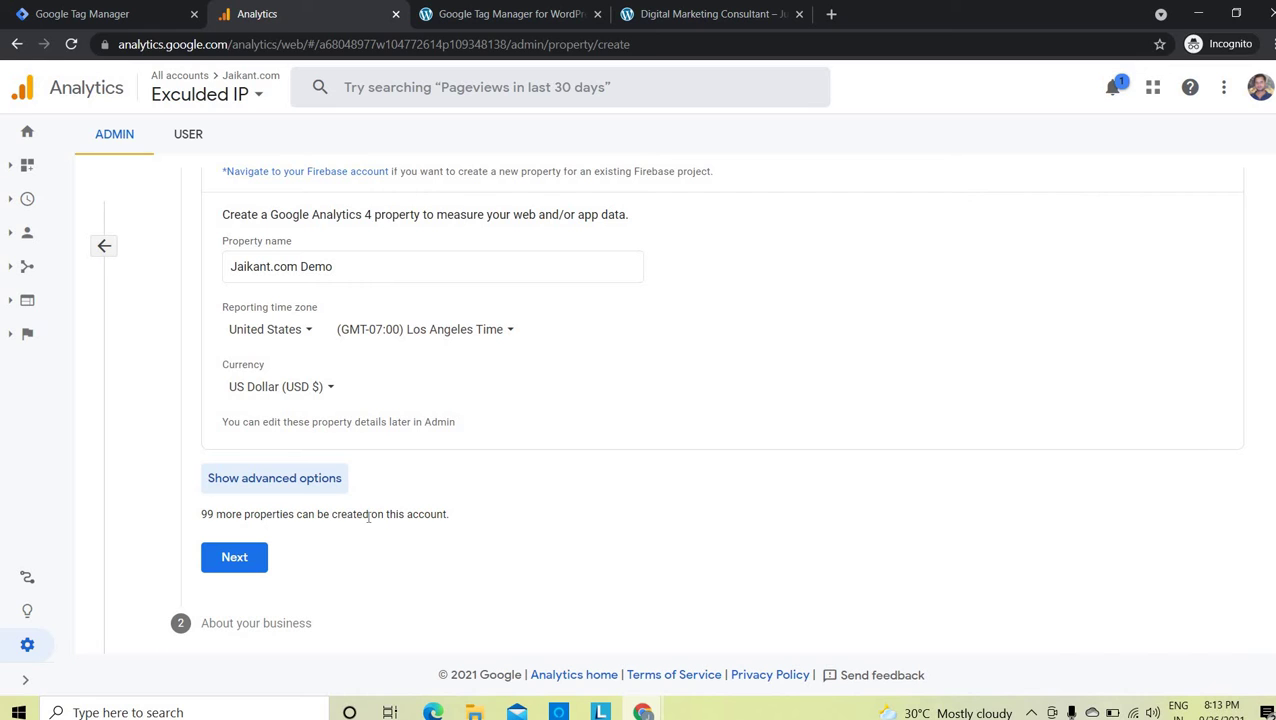
pyautogui.click(278, 482)
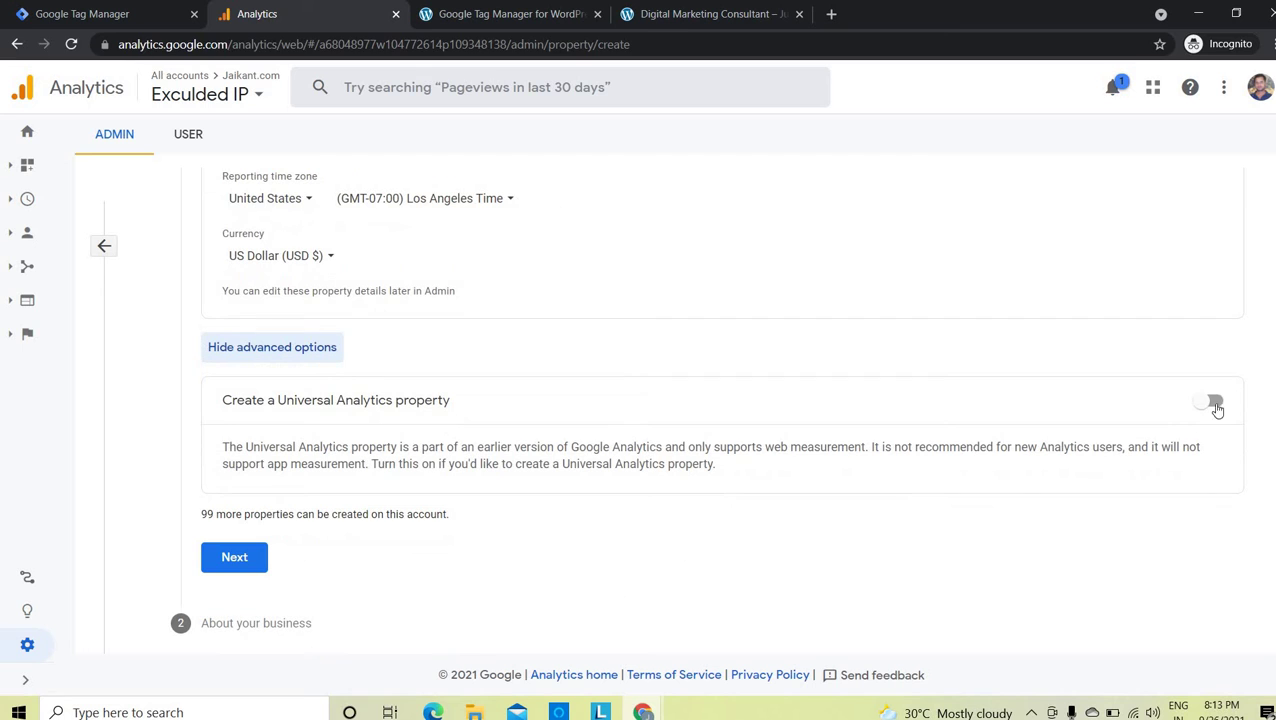
# Turn on creation of a Universal Analytics property and choose to create a Universal Analytics property only
pyautogui.click(1213, 401)
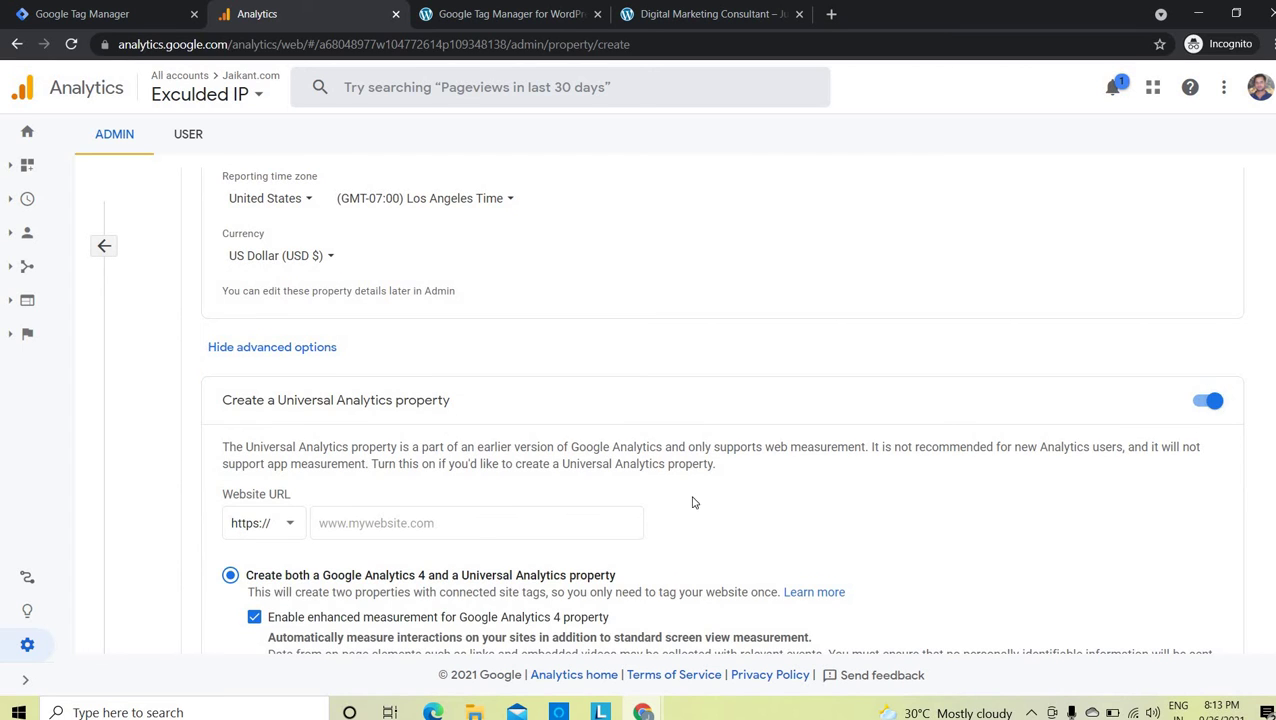
pyautogui.scroll(-3, 695, 502)
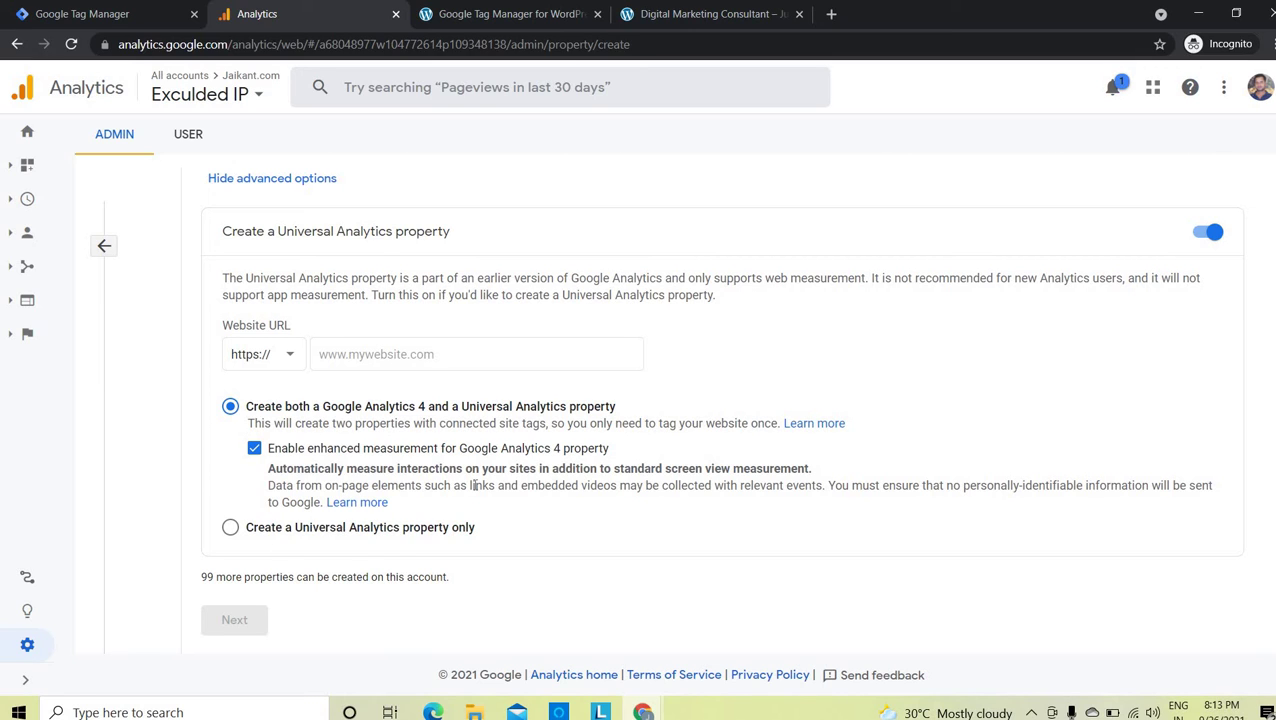
pyautogui.click(231, 530)
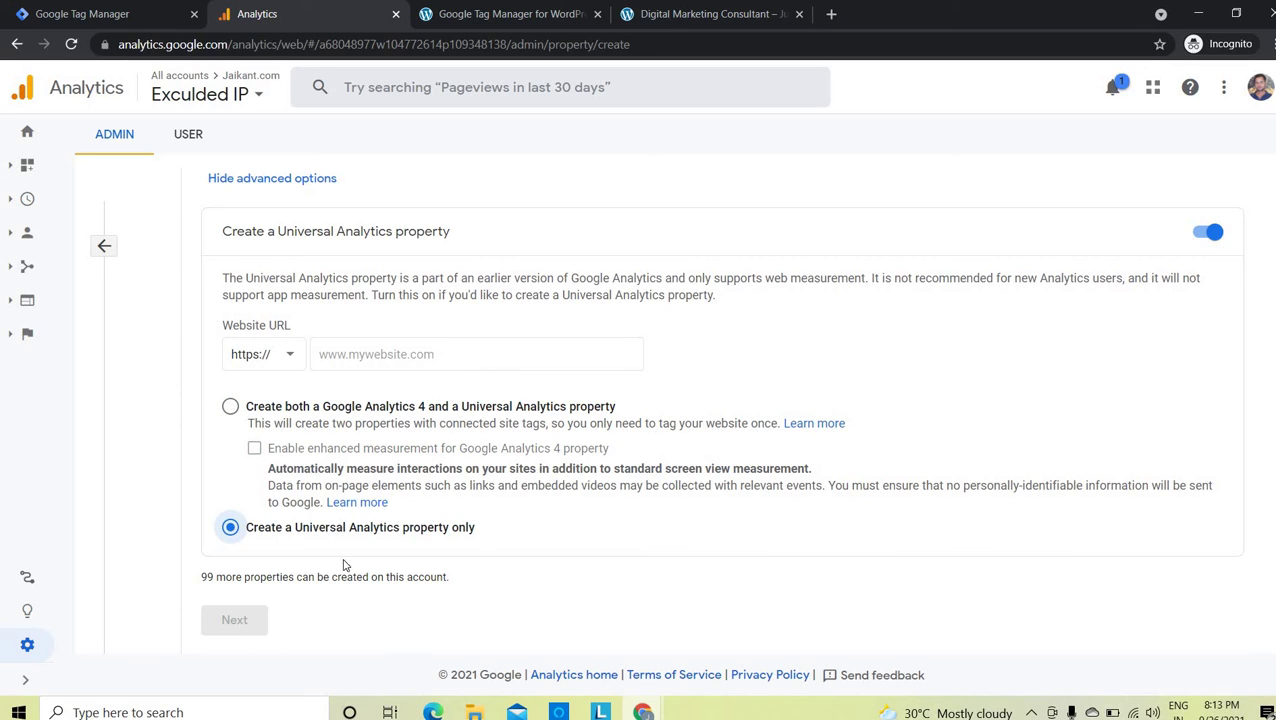
pyautogui.click(384, 356)
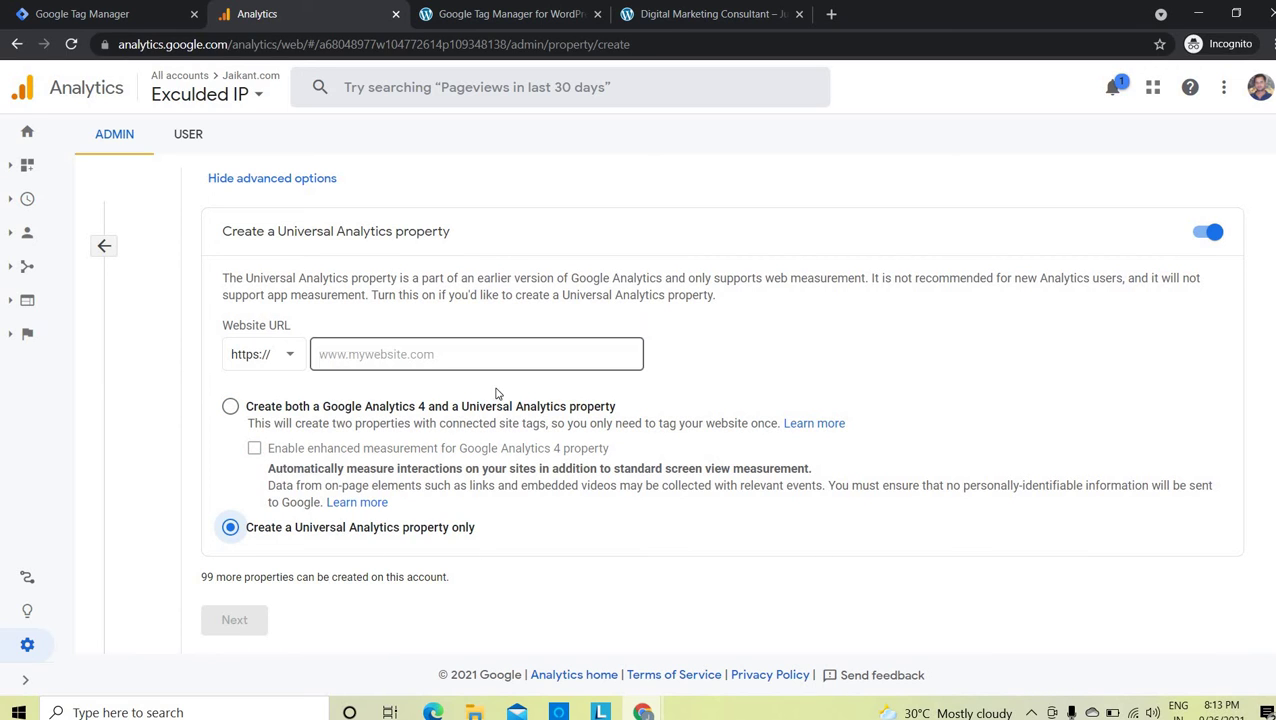
pyautogui.write('https://jaikant.com/')
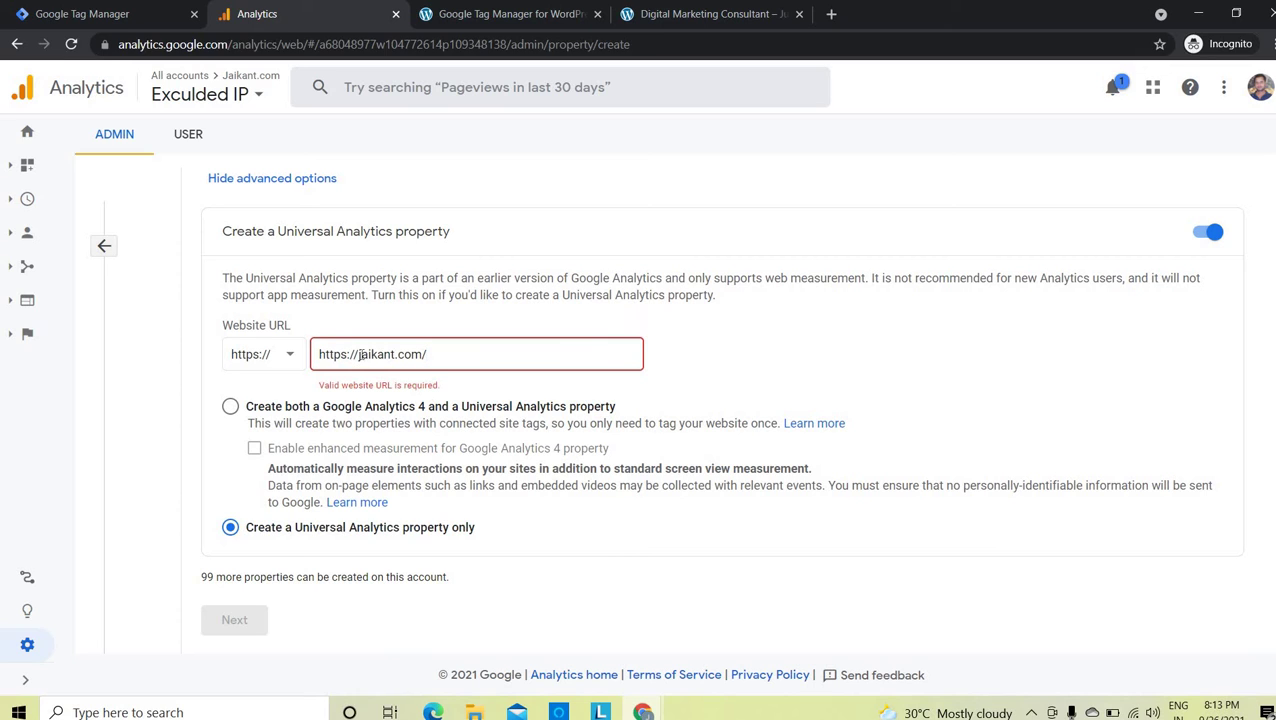
pyautogui.hotkey('shift', 'End')
pyautogui.hotkey('ctrl', 'c')
pyautogui.press('BackSpace')
pyautogui.hotkey('ctrl', 'a')
pyautogui.hotkey('ctrl', 'v')
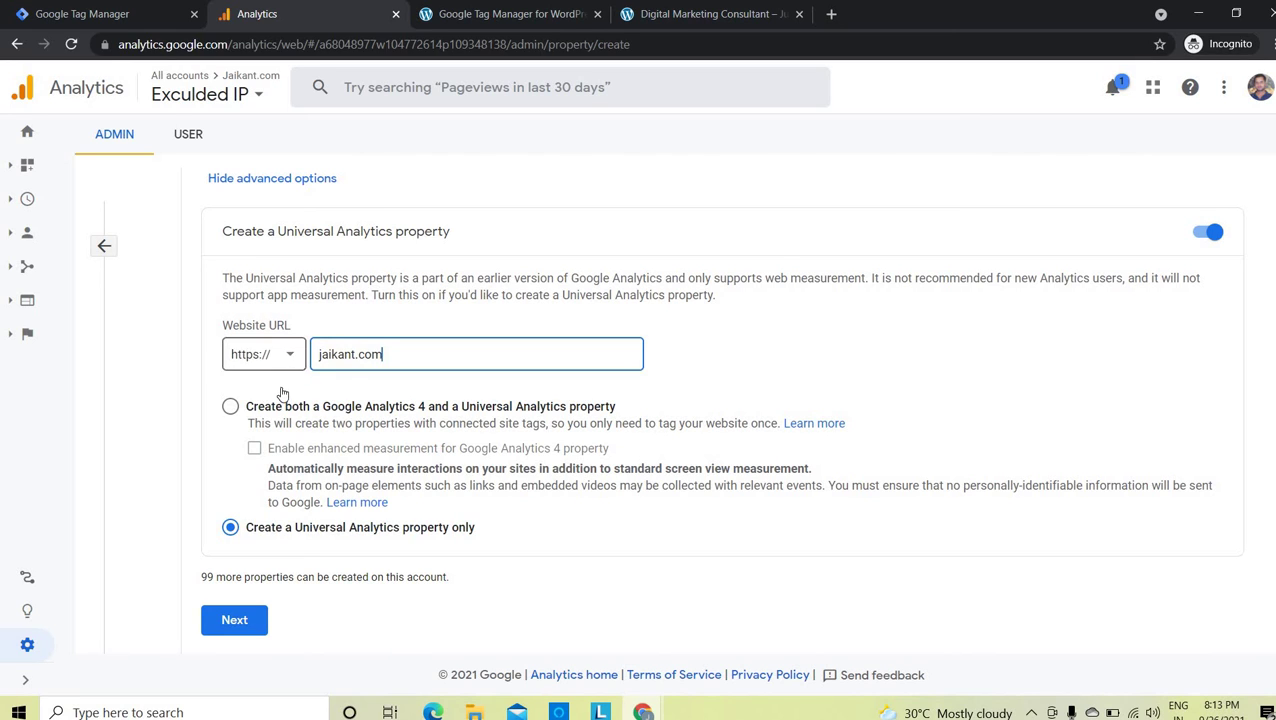
pyautogui.click(282, 362)
pyautogui.click(270, 390)
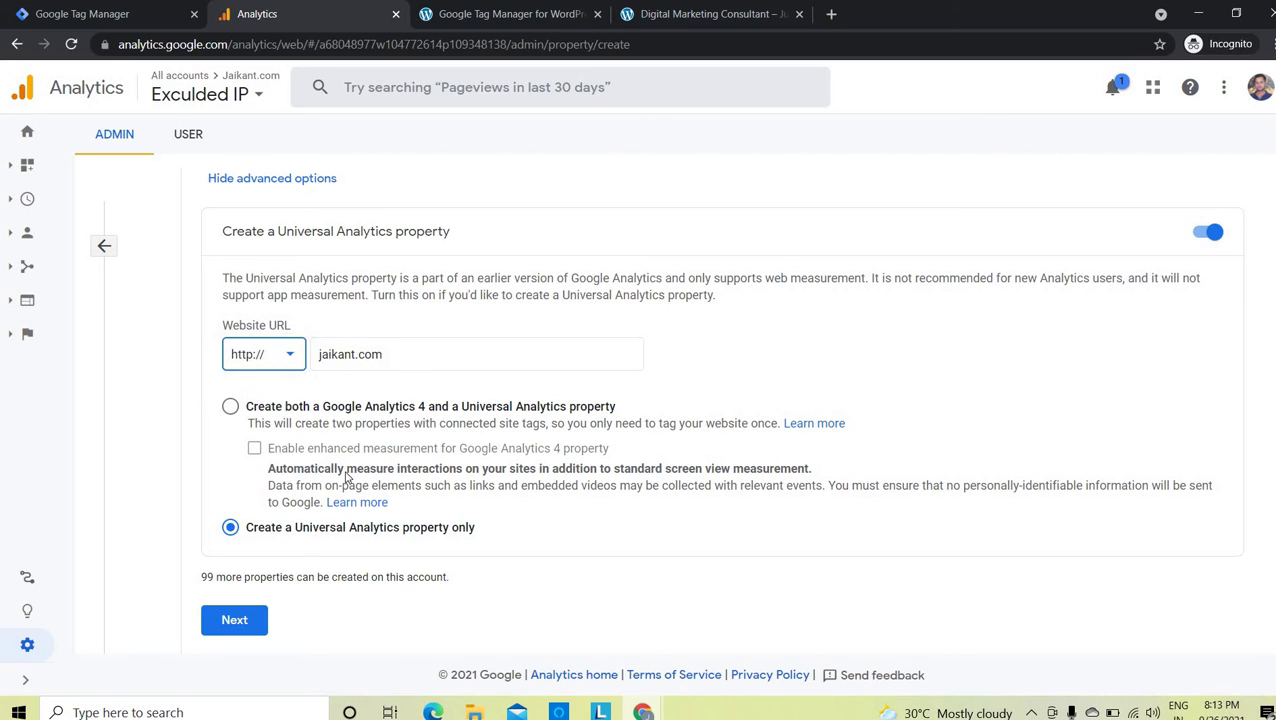
pyautogui.click(235, 620)
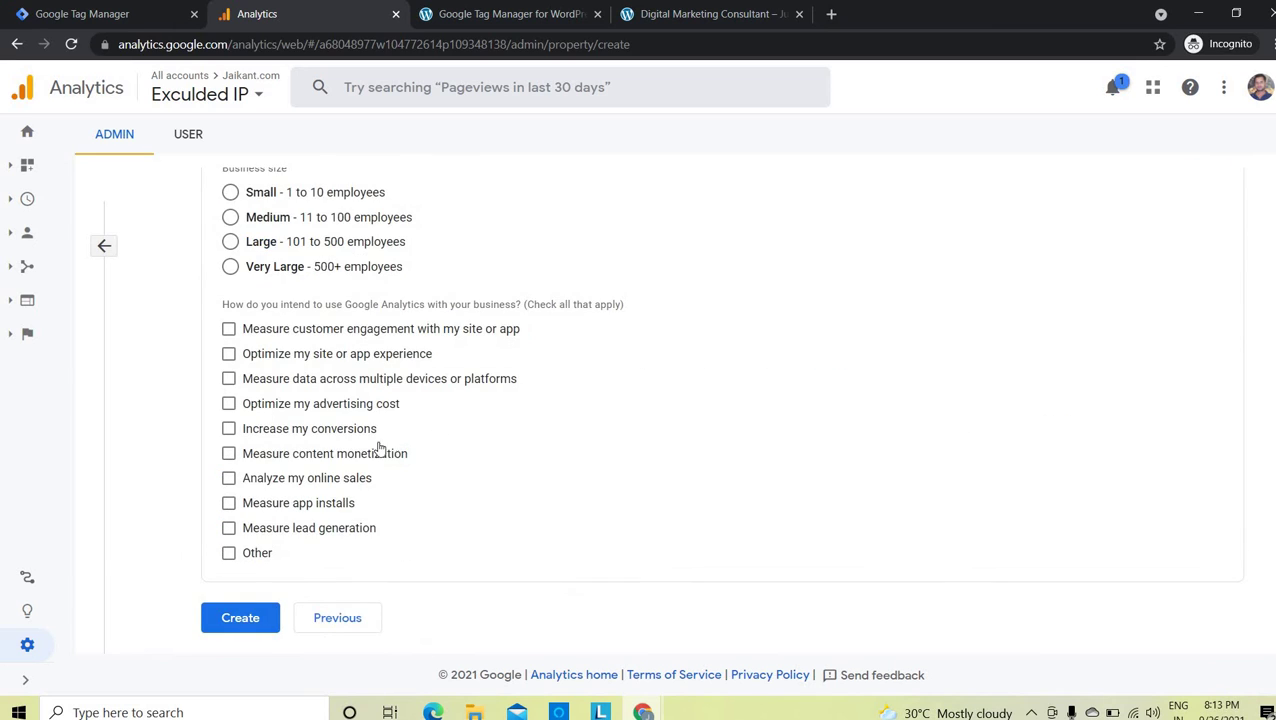
# Set the business size to Medium, 11 to 100 employees
pyautogui.scroll(2, 230, 407)
pyautogui.click(229, 384)
pyautogui.scroll(-2, 203, 426)
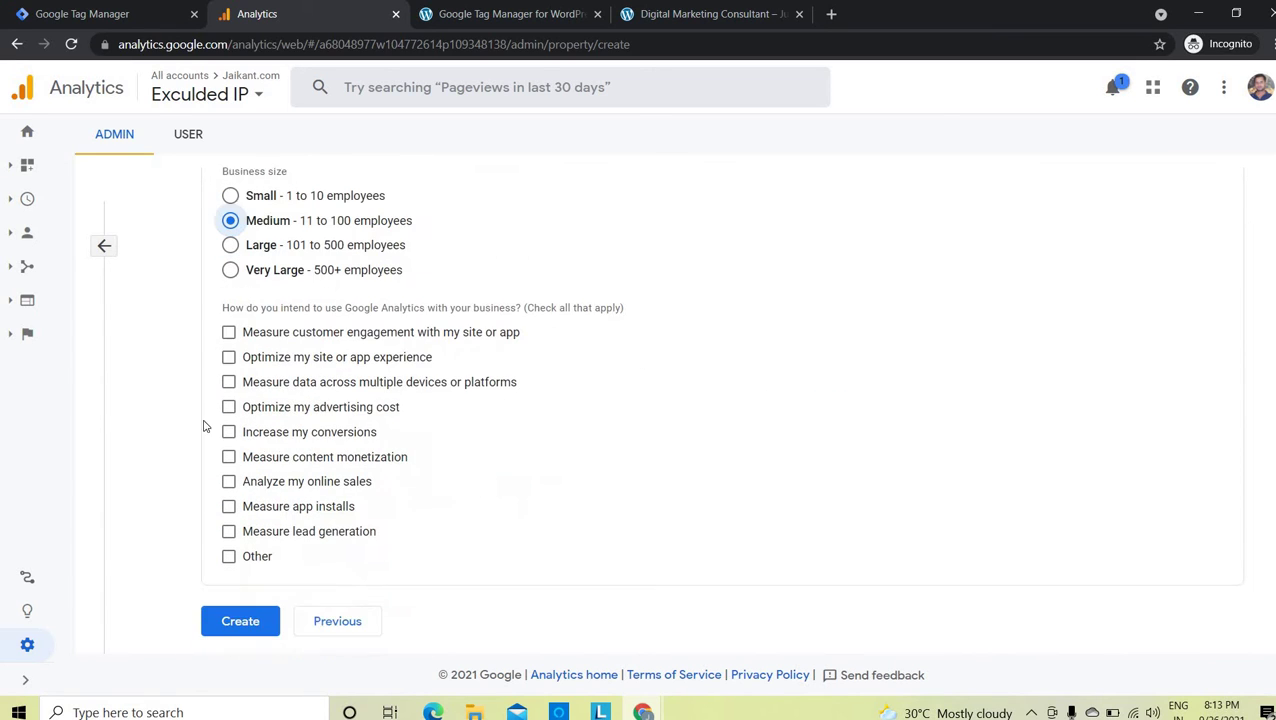
# Check every intended use of Google Analytics except Other, and create the property
pyautogui.click(229, 330)
pyautogui.click(229, 354)
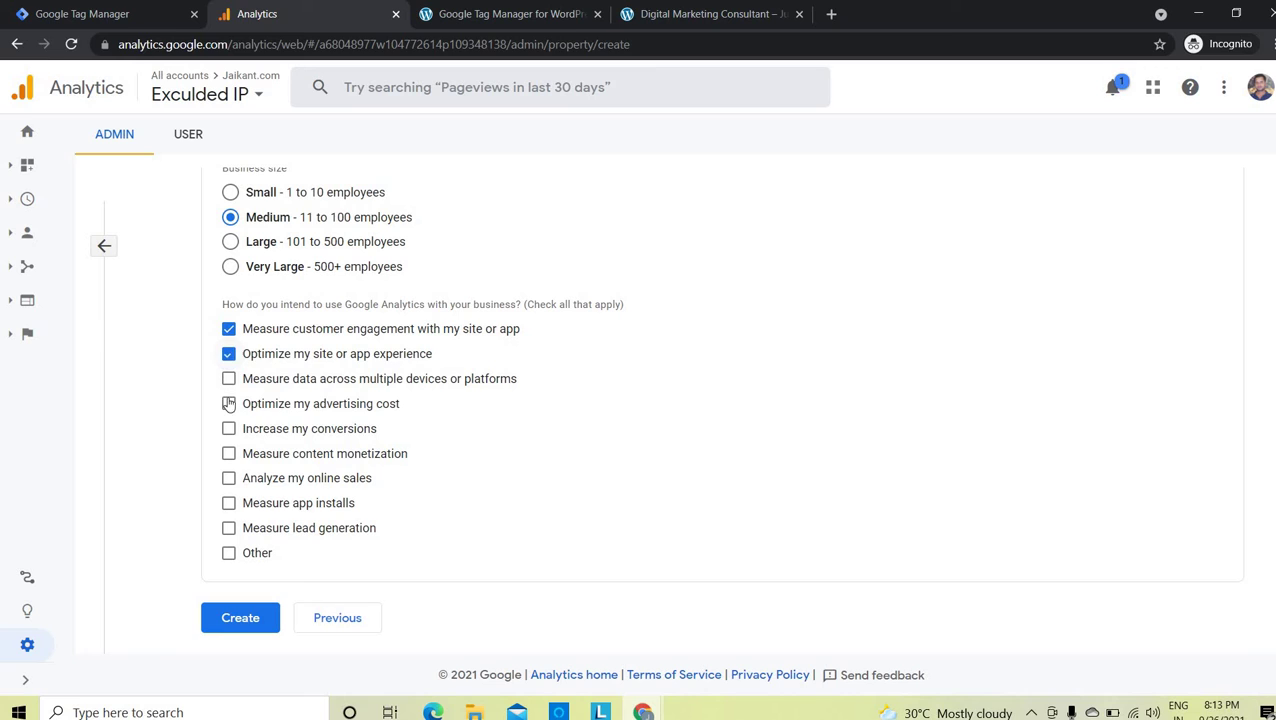
pyautogui.click(229, 378)
pyautogui.click(229, 403)
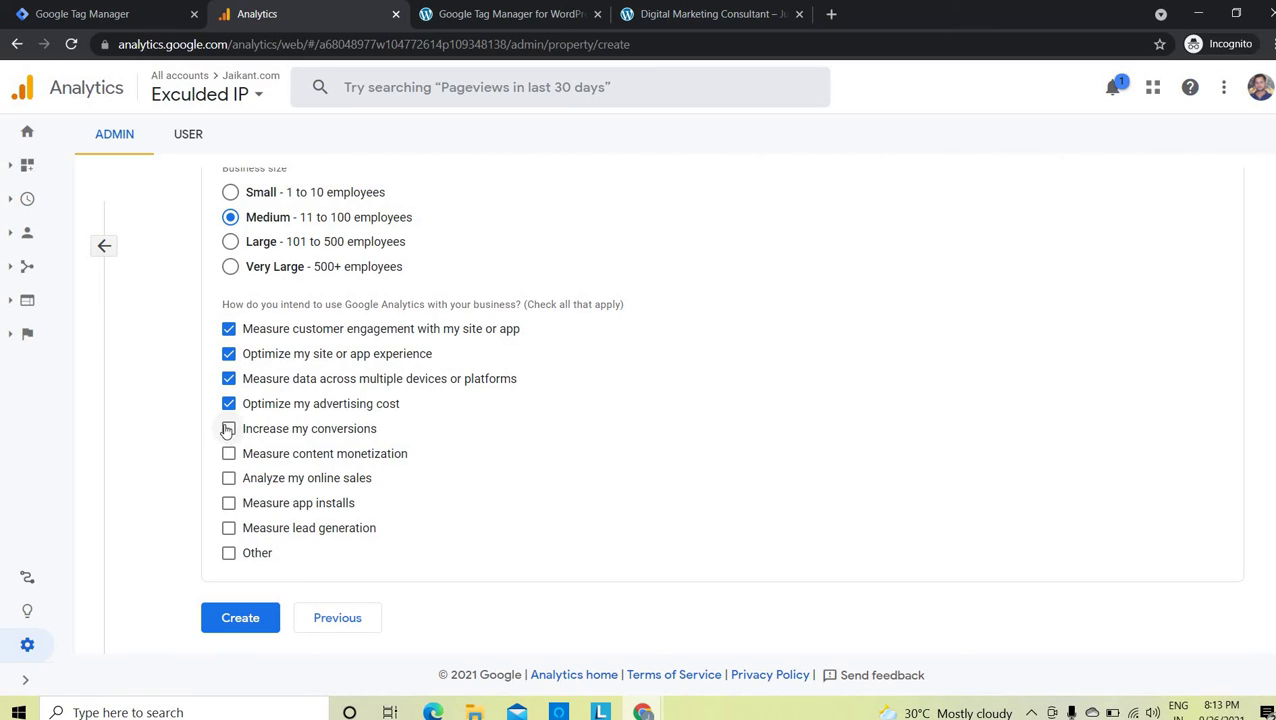
pyautogui.click(228, 428)
pyautogui.click(229, 453)
pyautogui.click(229, 478)
pyautogui.click(229, 503)
pyautogui.click(229, 528)
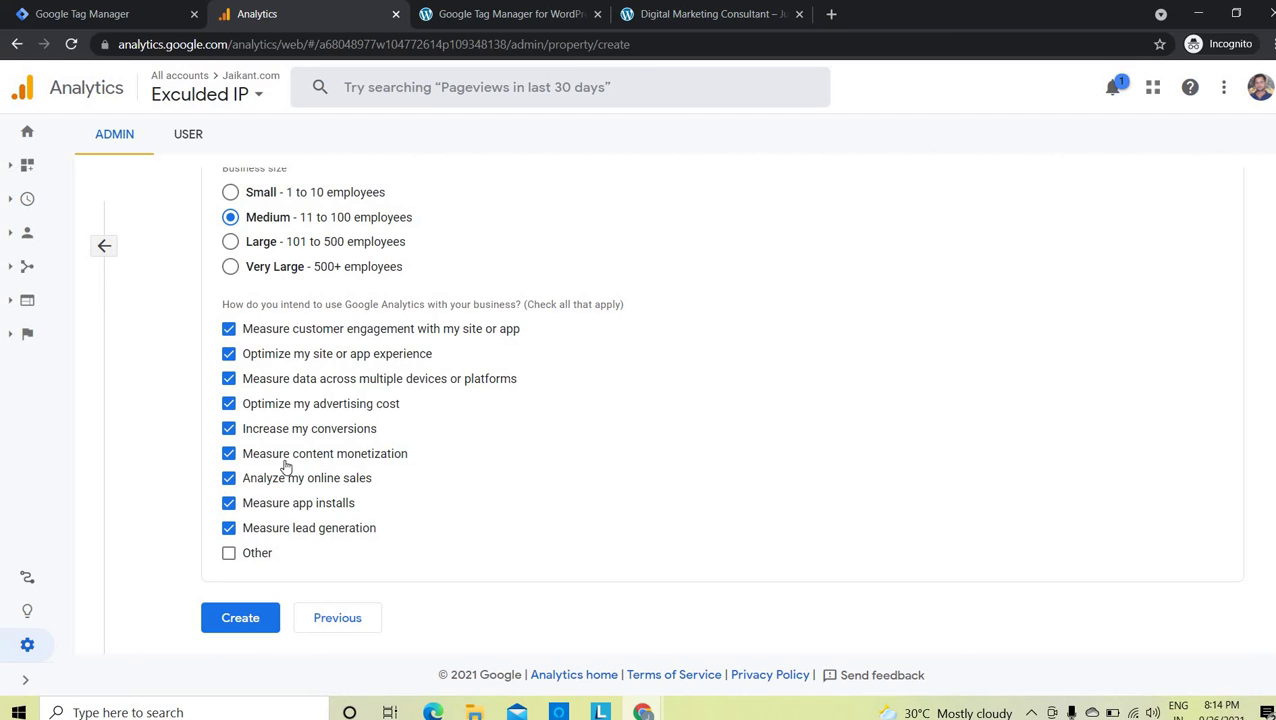
pyautogui.click(240, 617)
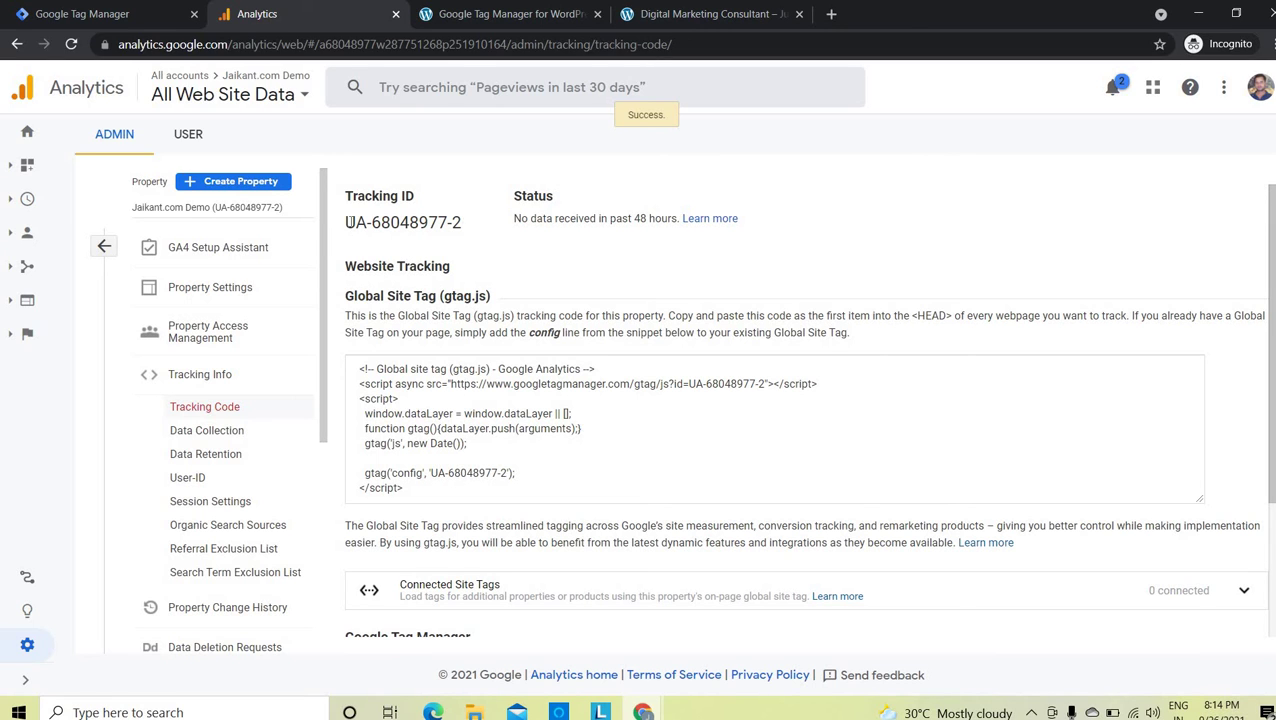
# Switch to Google Tag Manager and start a new user-defined variable named "GA Tracking ID" in the jaikant.com container
pyautogui.click(140, 16)
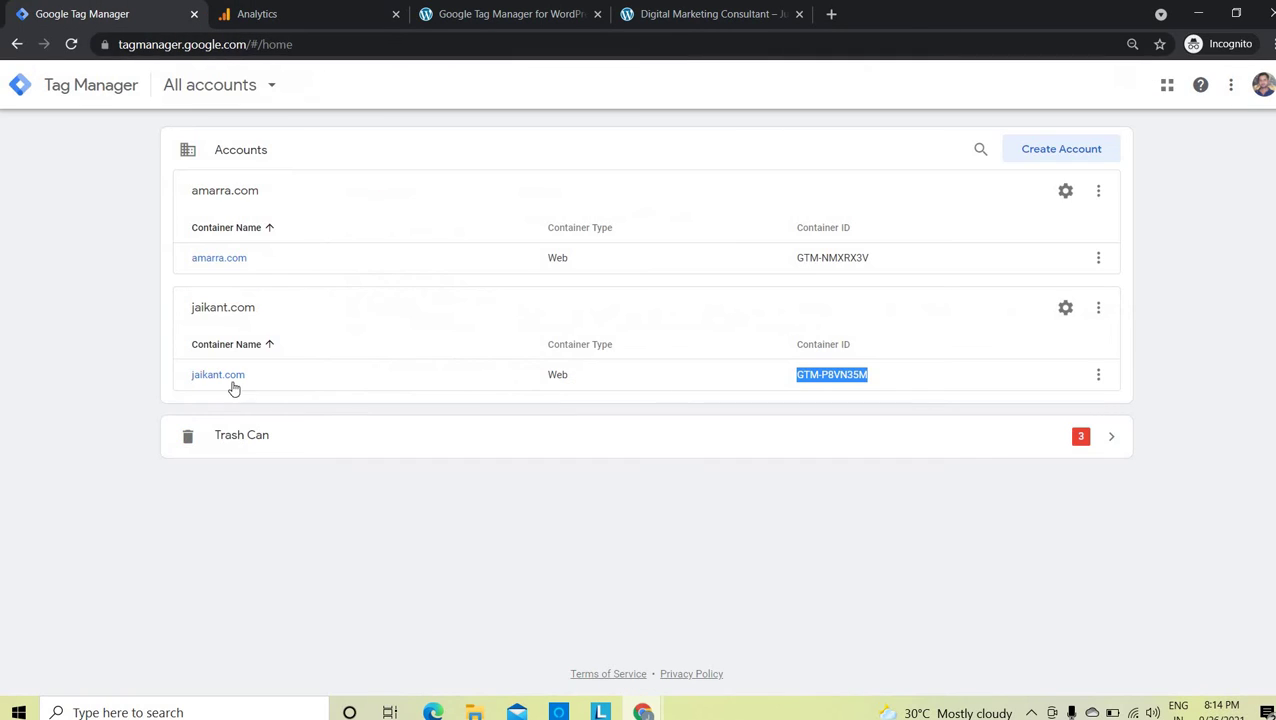
pyautogui.click(218, 374)
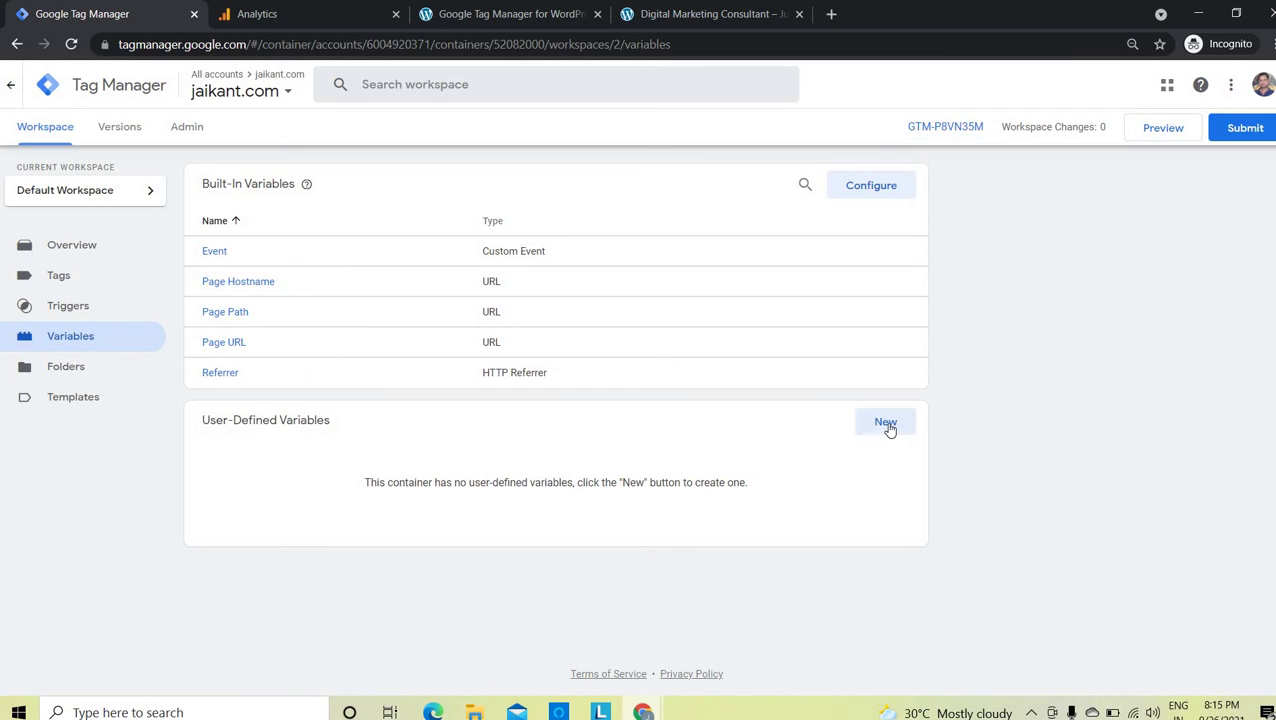
pyautogui.click(886, 424)
pyautogui.click(426, 84)
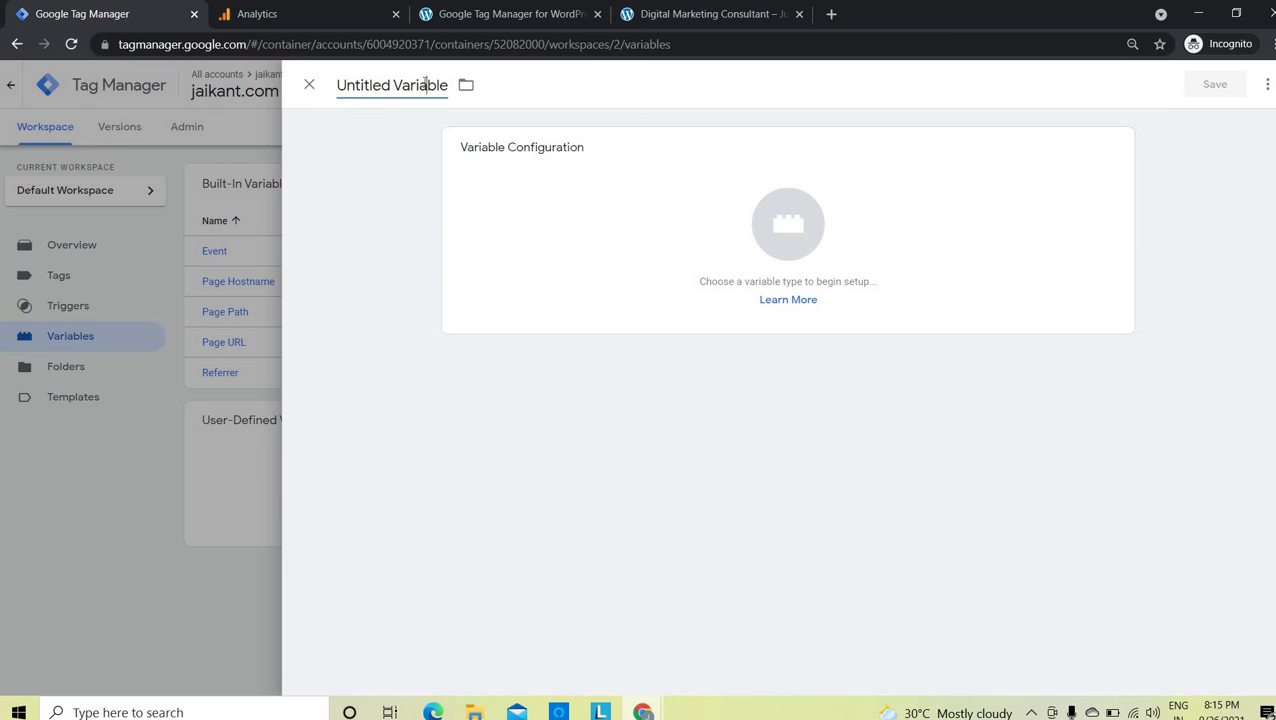
pyautogui.tripleClick(426, 84)
pyautogui.write('GA Tracking ID')
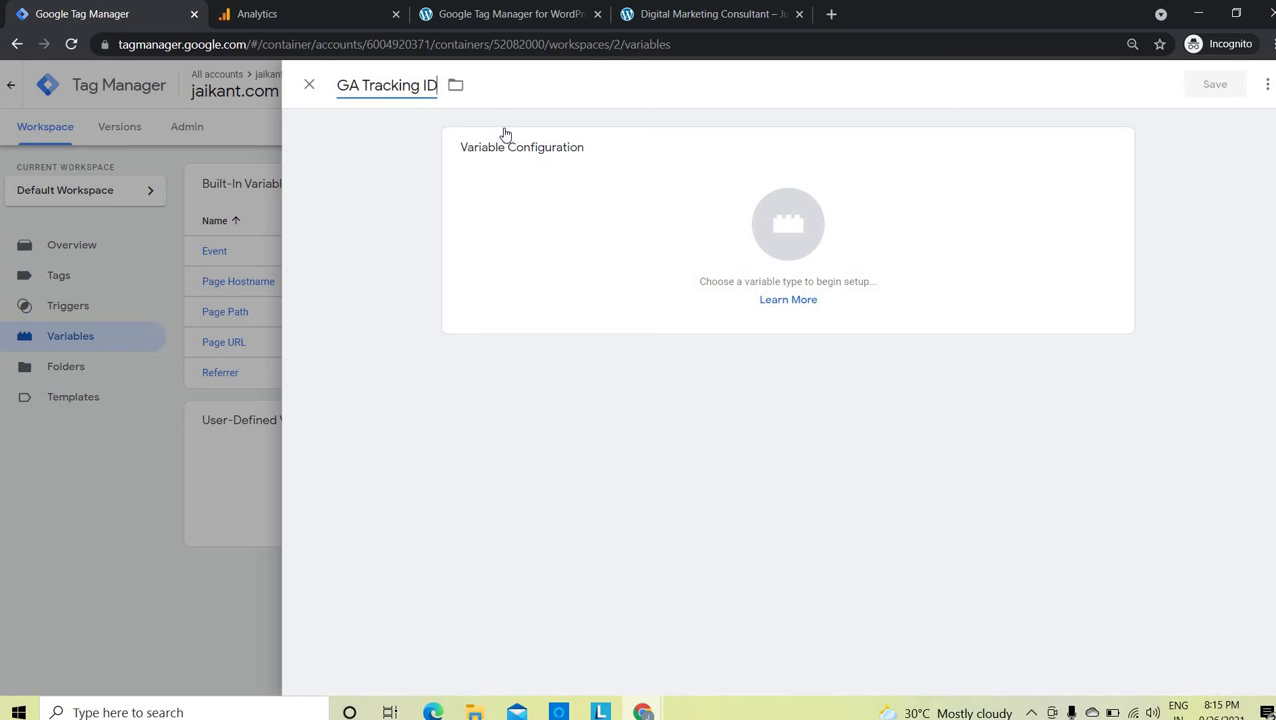
# Make the variable a Constant holding the new property's tracking ID copied from Google Analytics, and save it
pyautogui.click(781, 220)
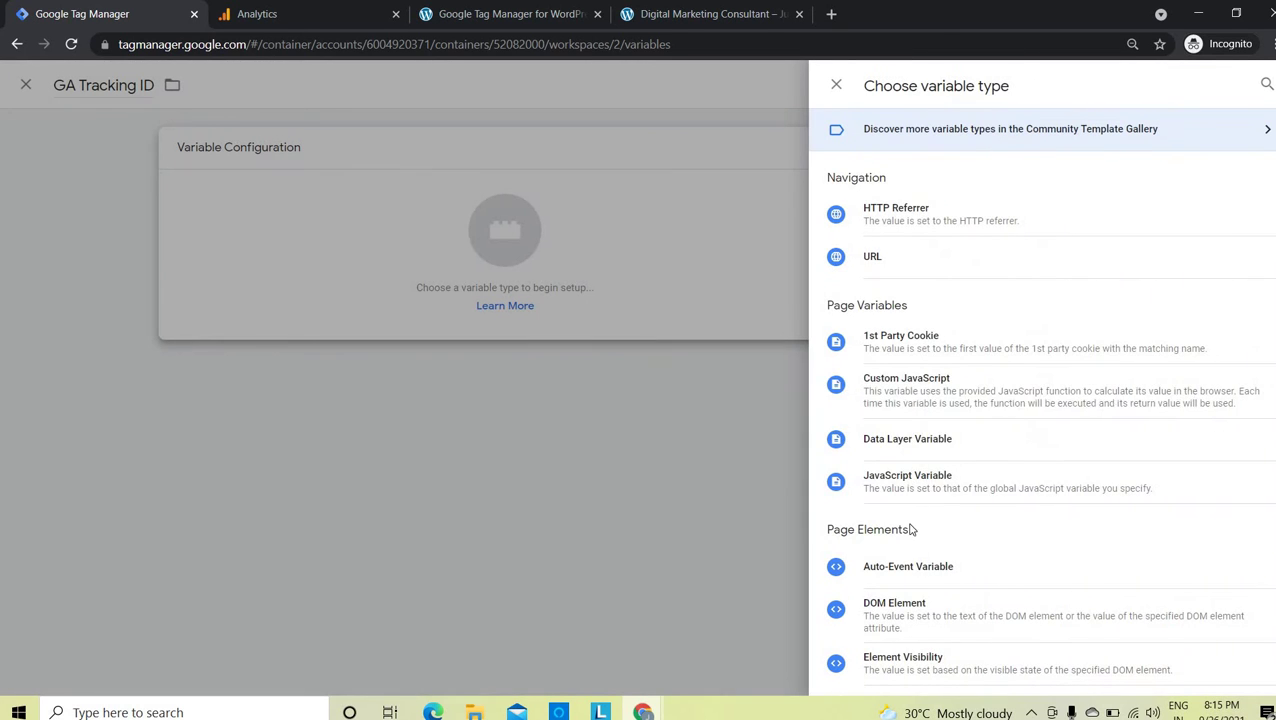
pyautogui.scroll(-2, 927, 568)
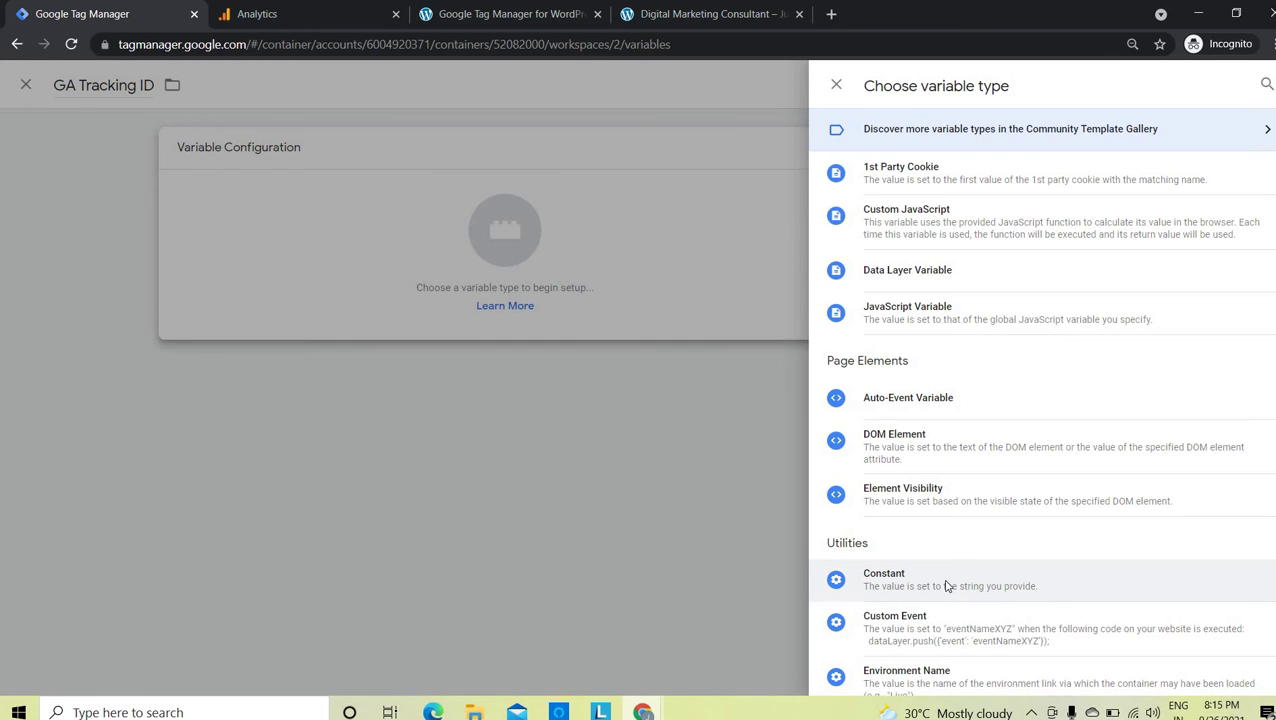
pyautogui.hotkey('ctrl', 'Tab')
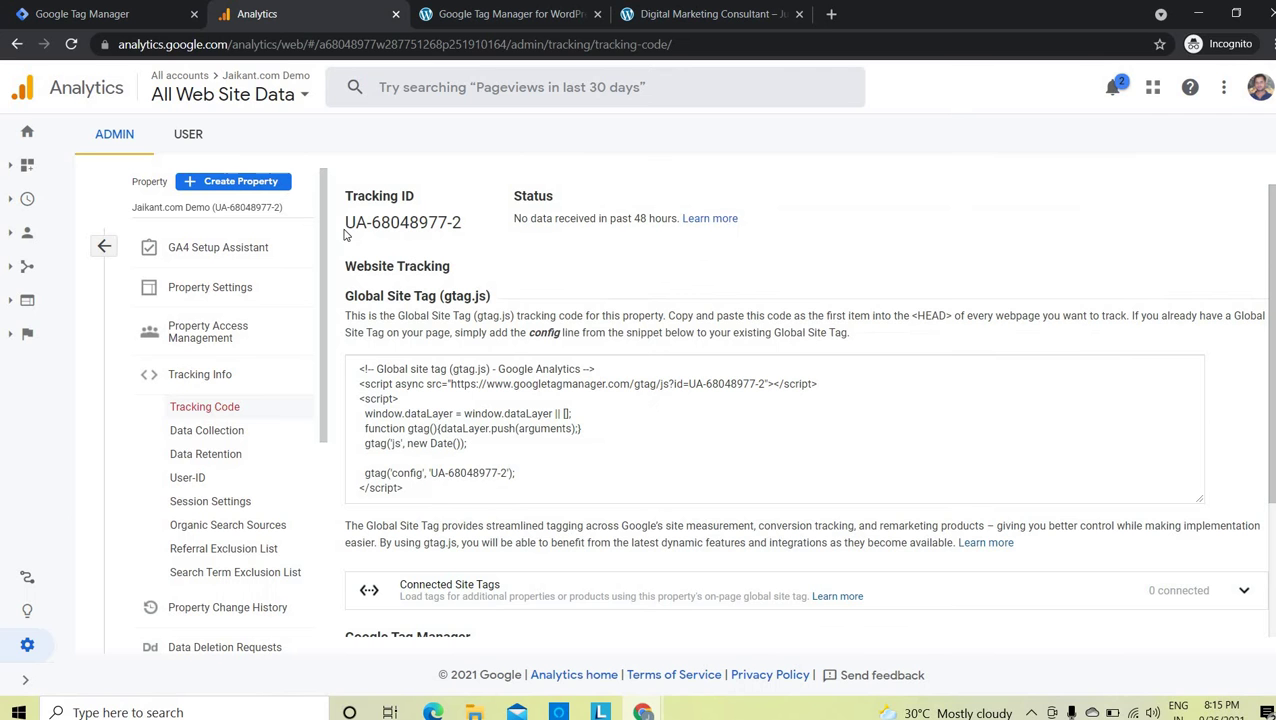
pyautogui.moveTo(460, 222); pyautogui.dragTo(345, 222)
pyautogui.hotkey('ctrl', 'c')
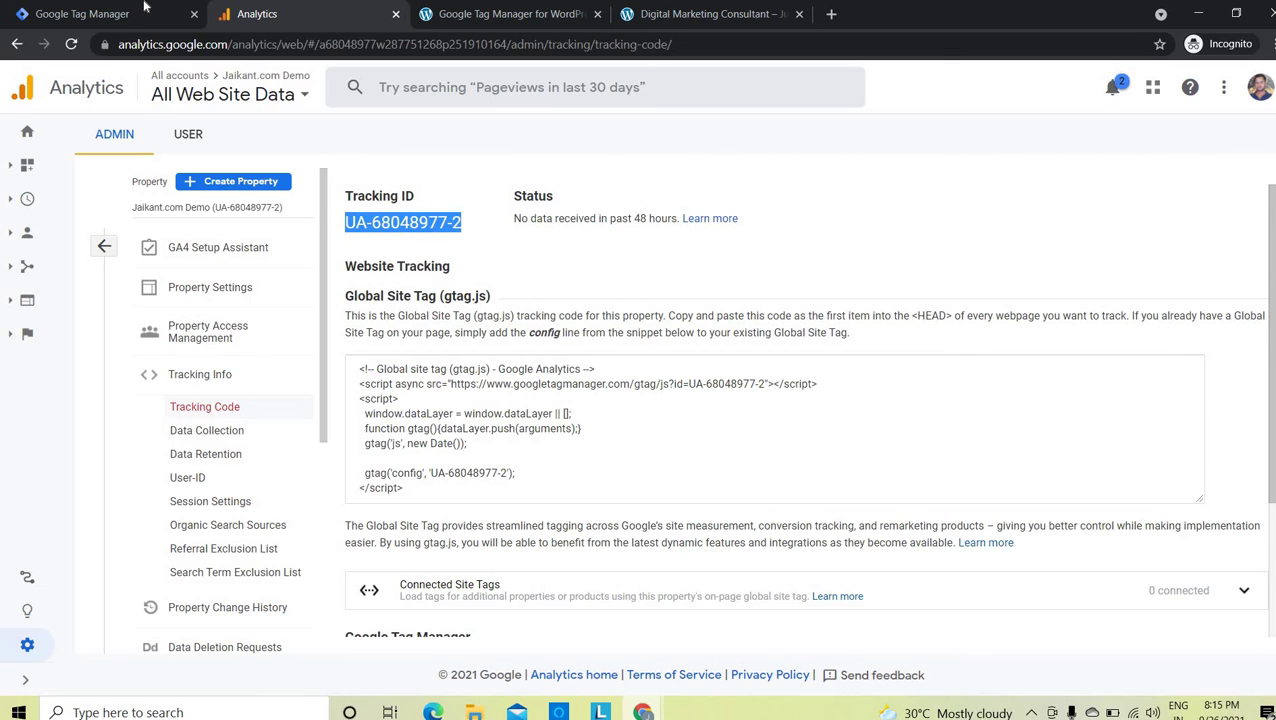
pyautogui.hotkey('ctrl', 'shift', 'Tab')
pyautogui.click(510, 298)
pyautogui.hotkey('ctrl', 'v')
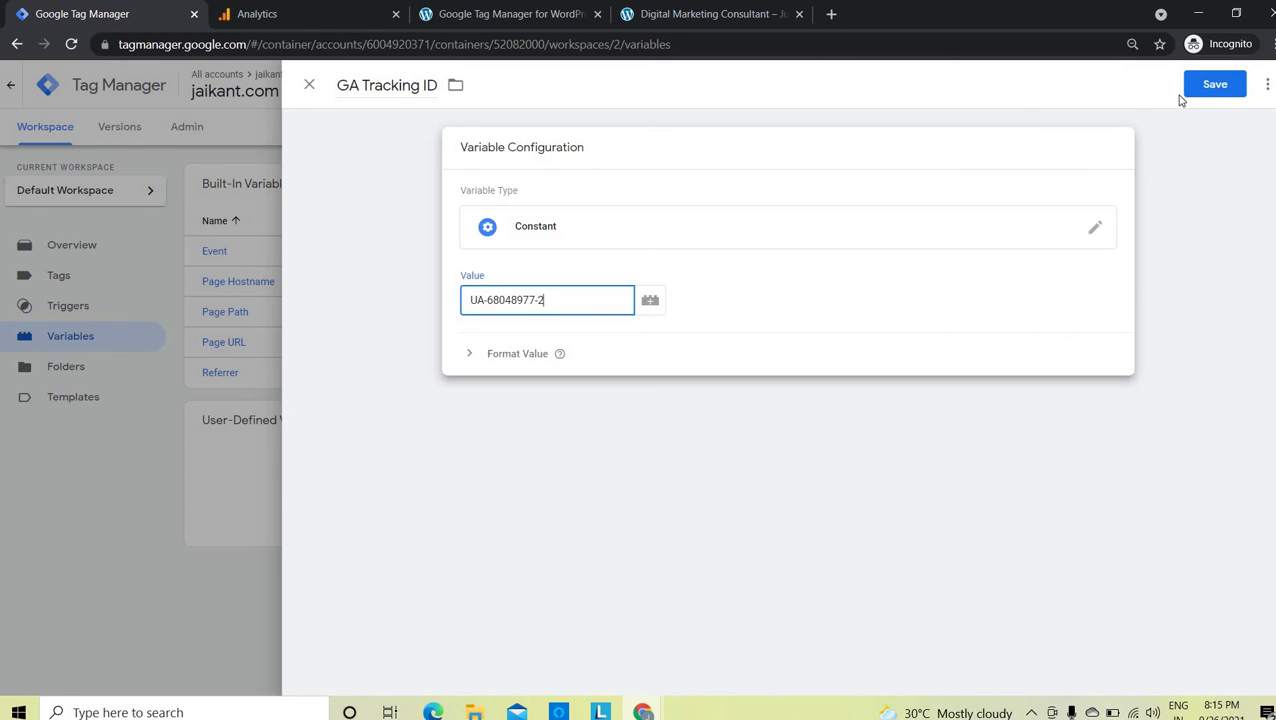
pyautogui.click(1212, 88)
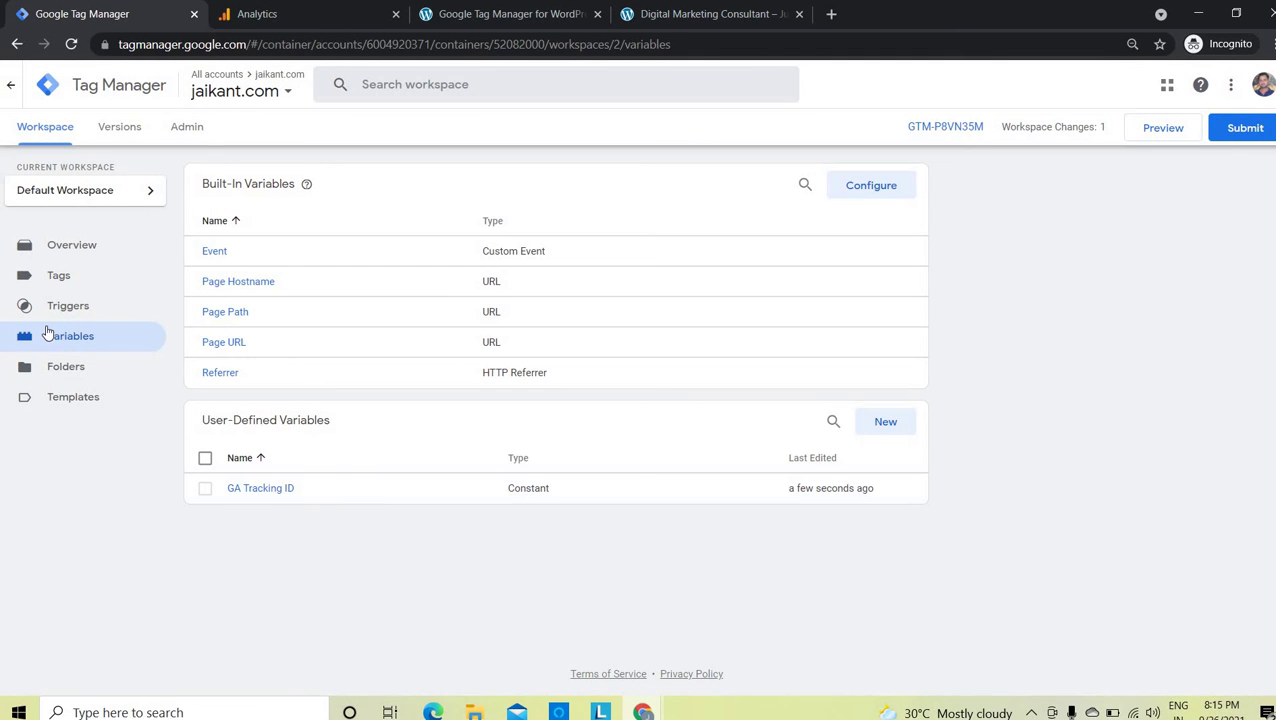
# Create a new tag named "GA View" with the tag type Google Analytics: Universal Analytics
pyautogui.click(62, 277)
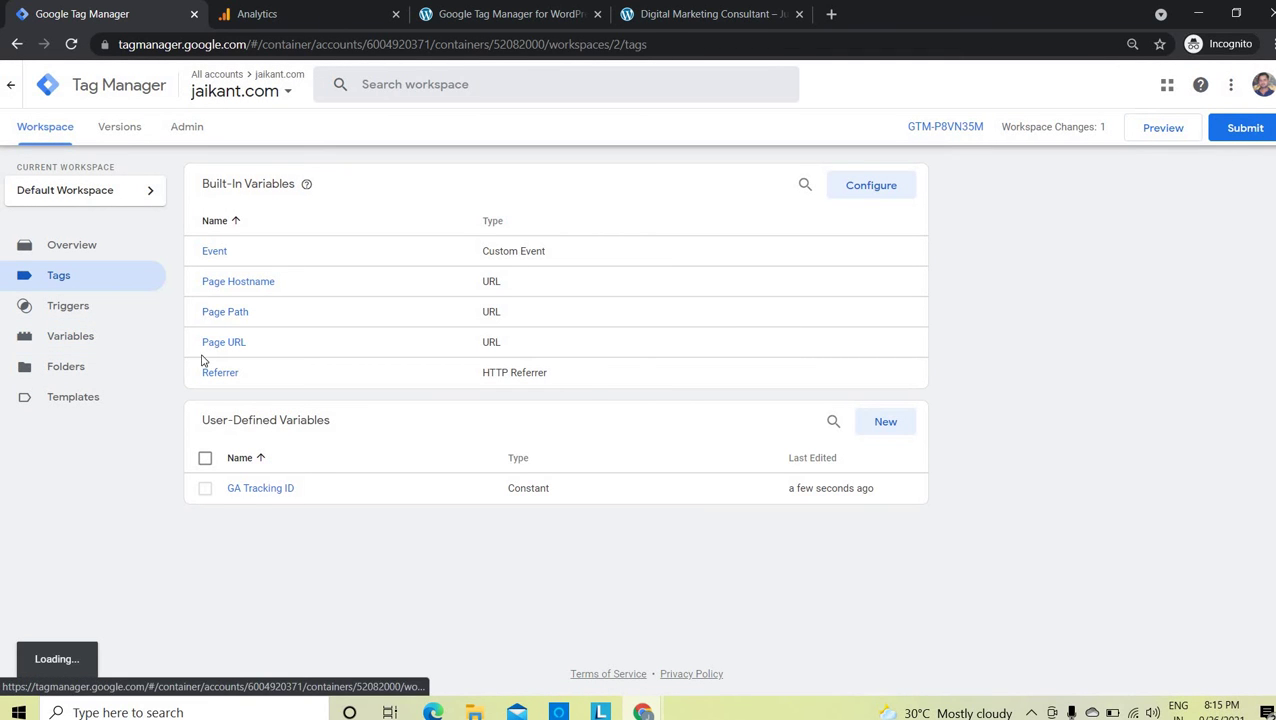
pyautogui.click(884, 188)
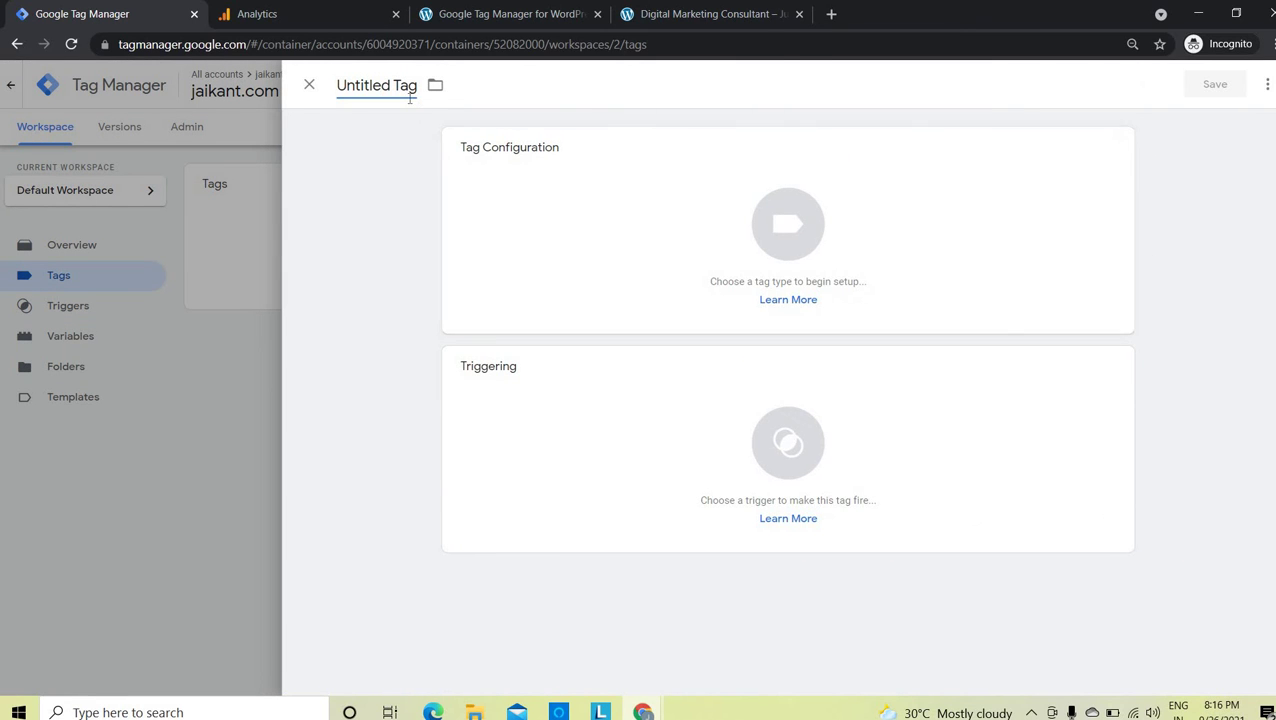
pyautogui.hotkey('ctrl', 'a')
pyautogui.write('GA')
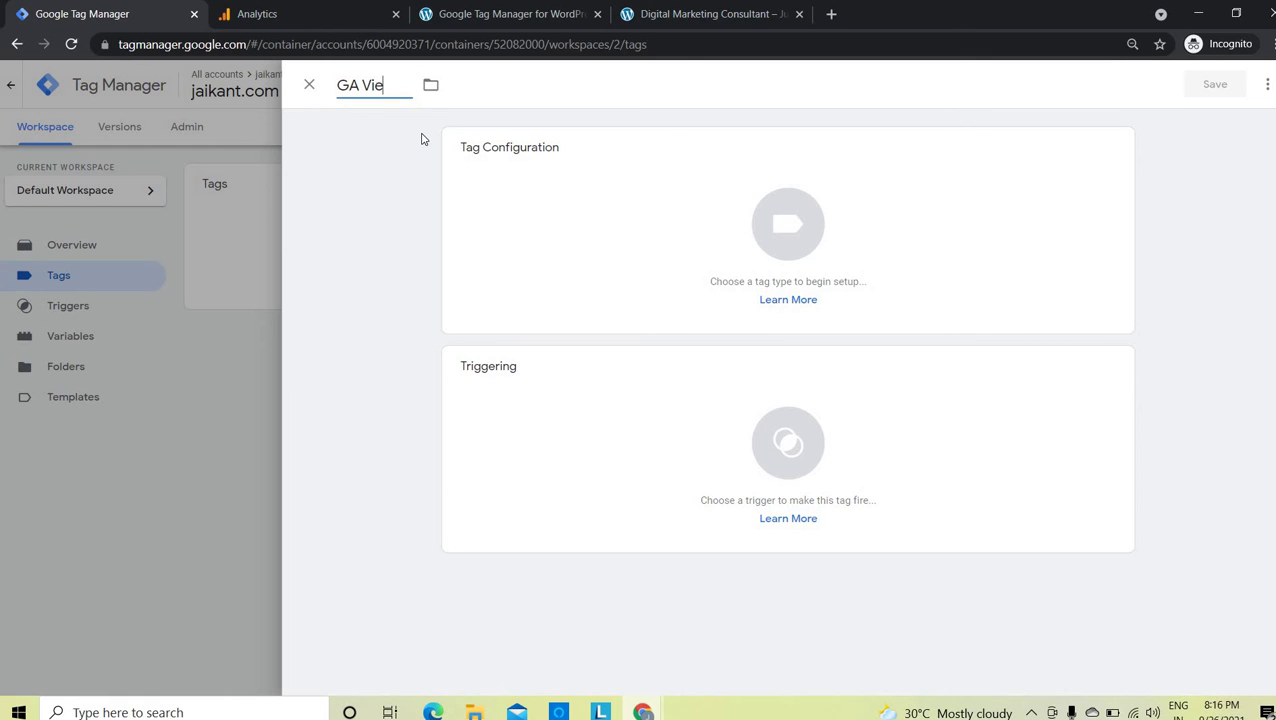
pyautogui.write(' View')
pyautogui.click(778, 224)
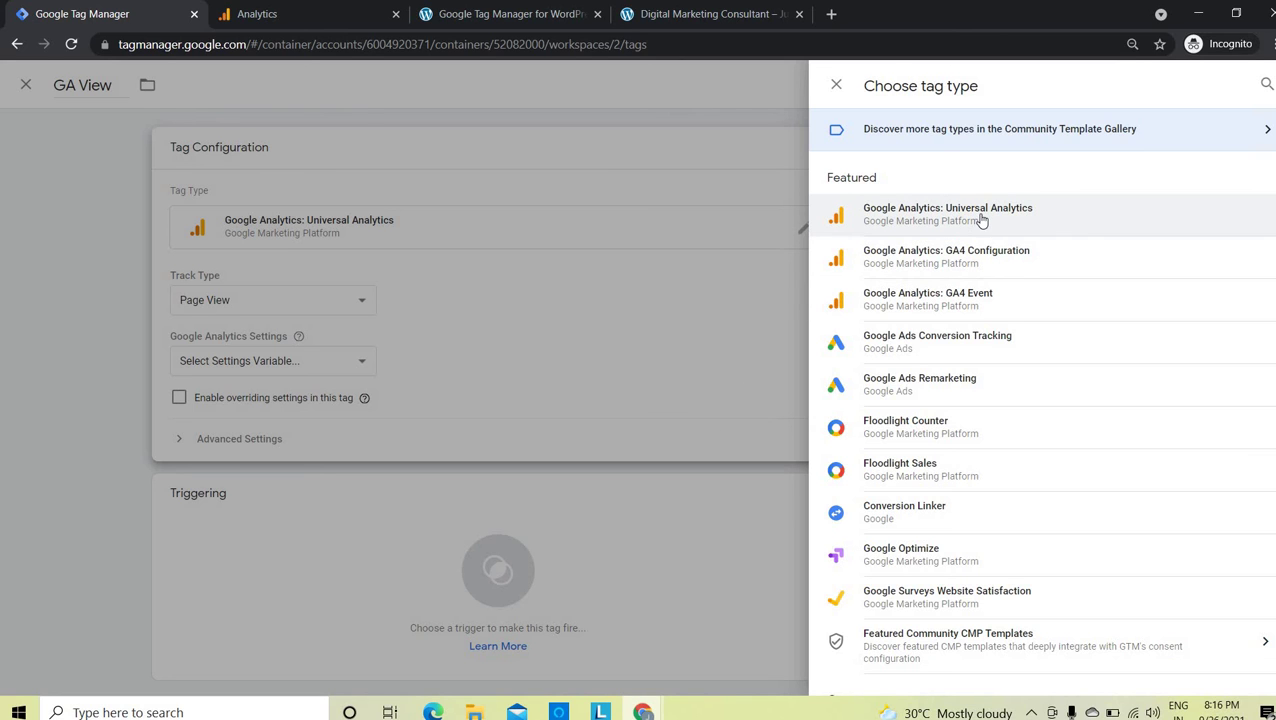
pyautogui.click(749, 332)
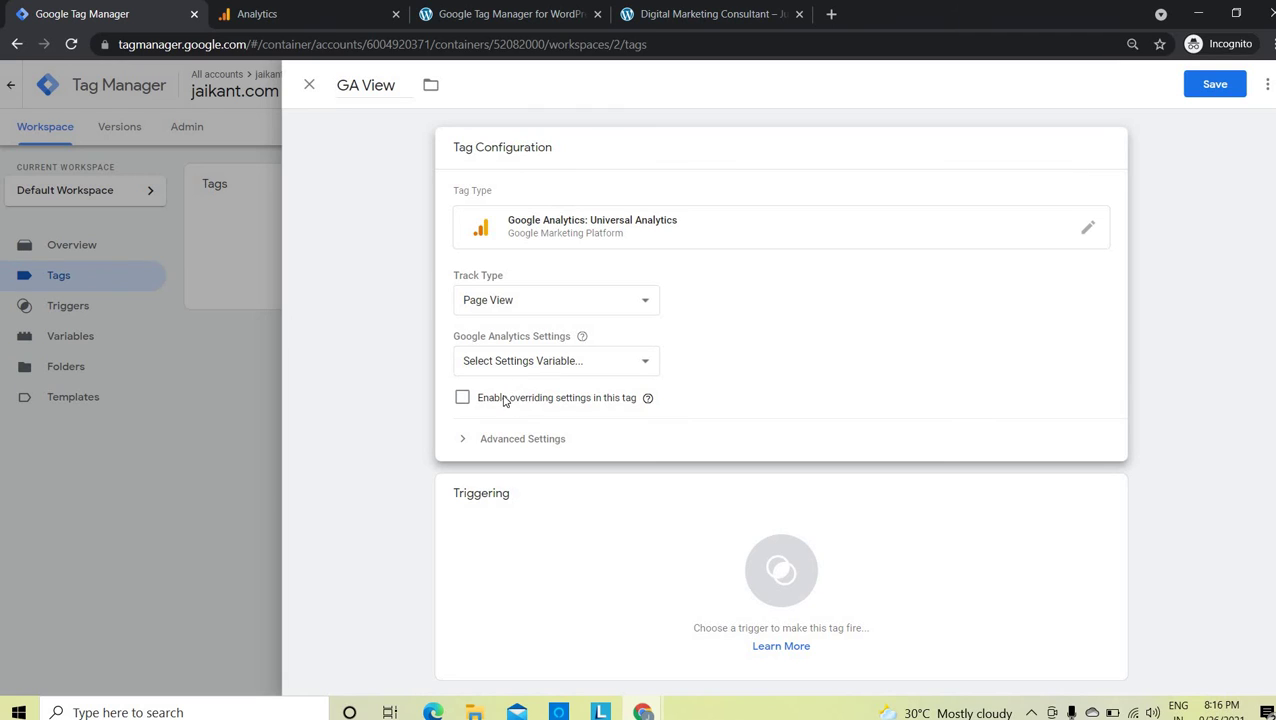
# Enable overriding settings in the tag and use the GA Tracking ID variable as its tracking ID
pyautogui.click(549, 365)
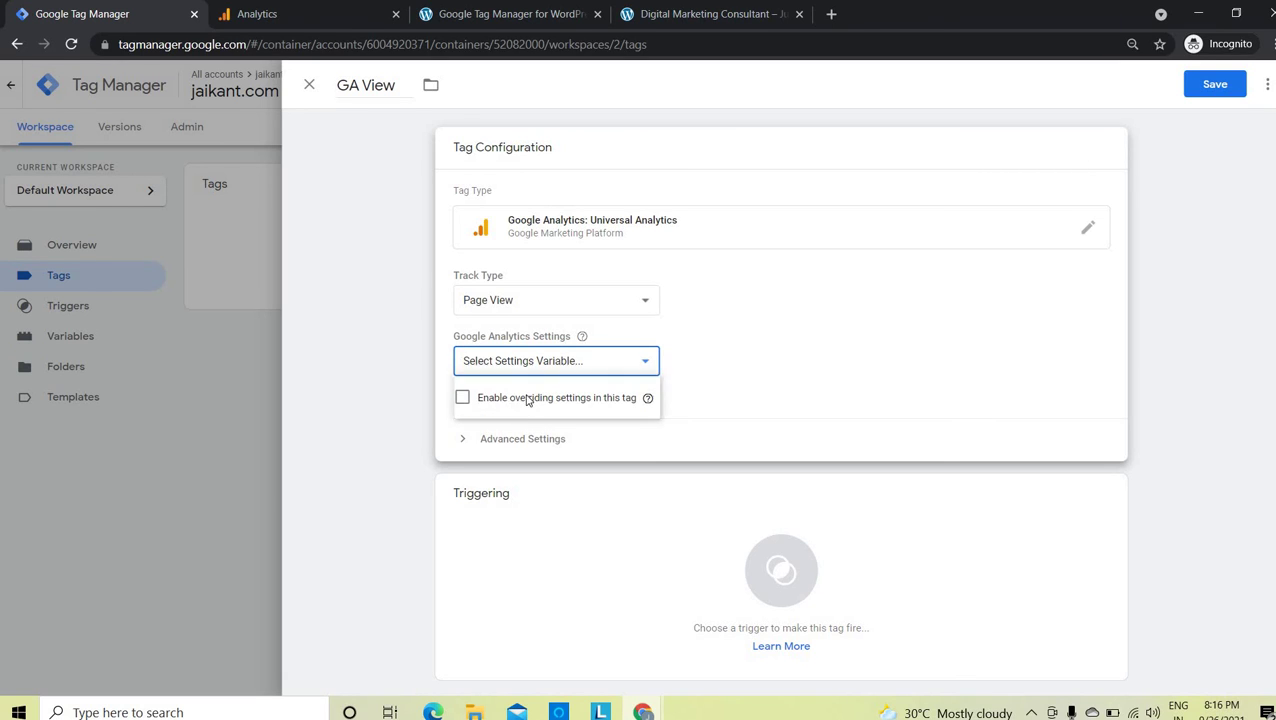
pyautogui.click(527, 400)
pyautogui.click(464, 399)
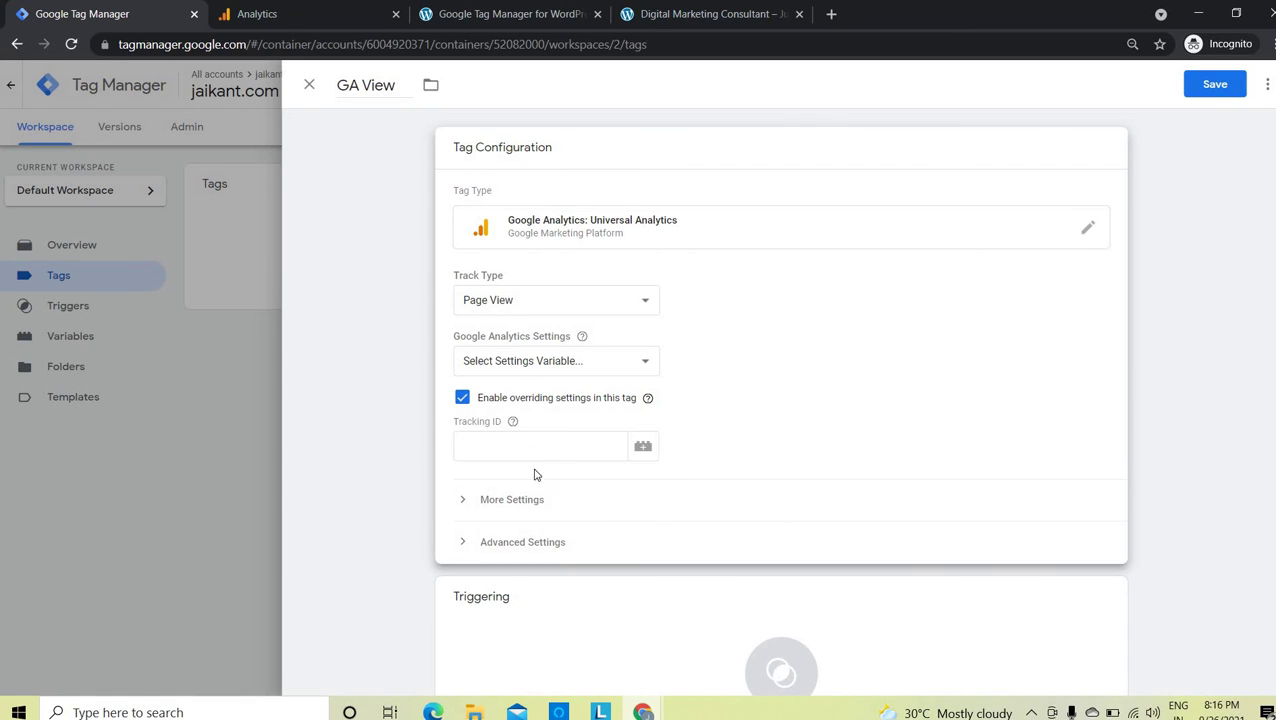
pyautogui.click(643, 449)
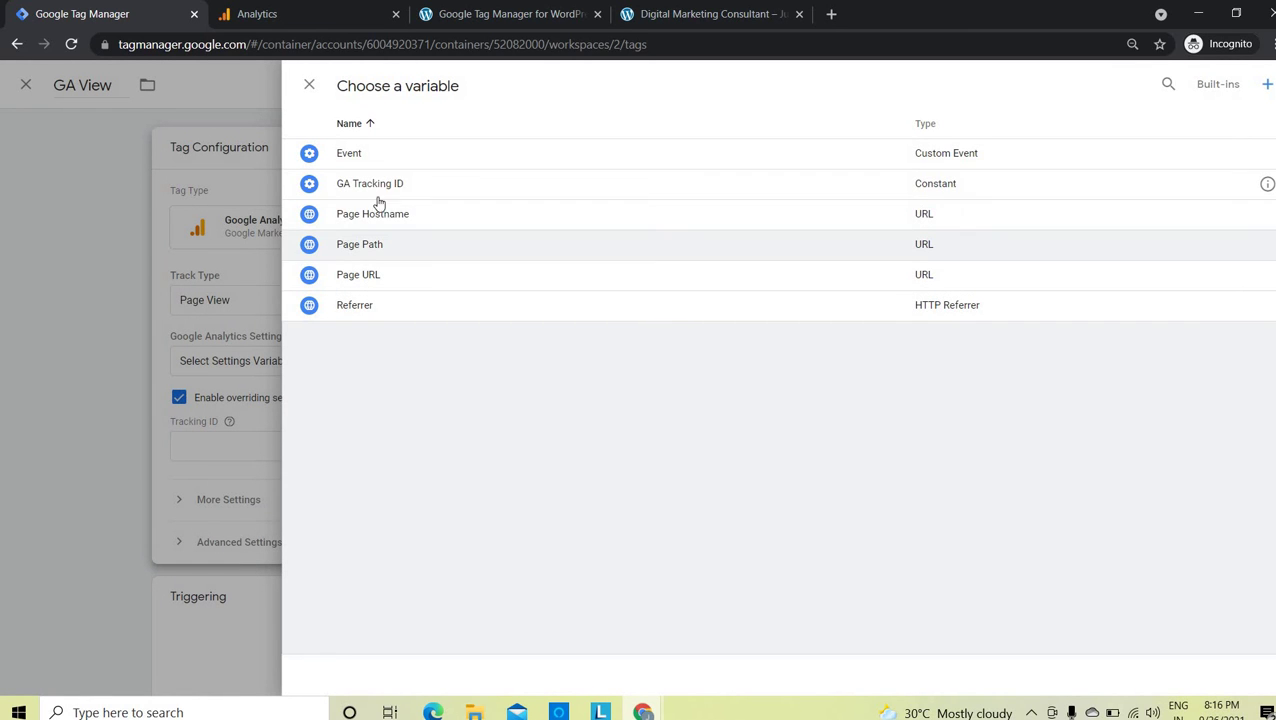
pyautogui.click(451, 190)
# Set the tag to fire on the All Pages trigger and save the tag
pyautogui.scroll(-1, 800, 540)
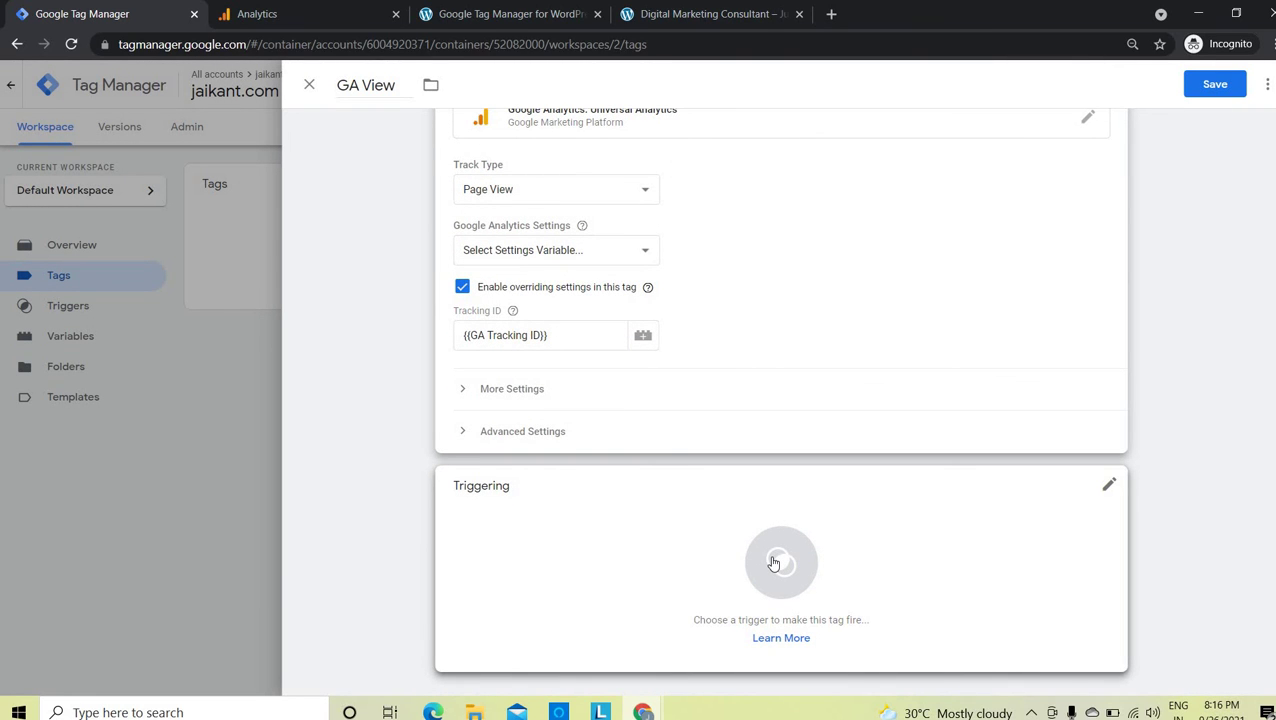
pyautogui.click(484, 504)
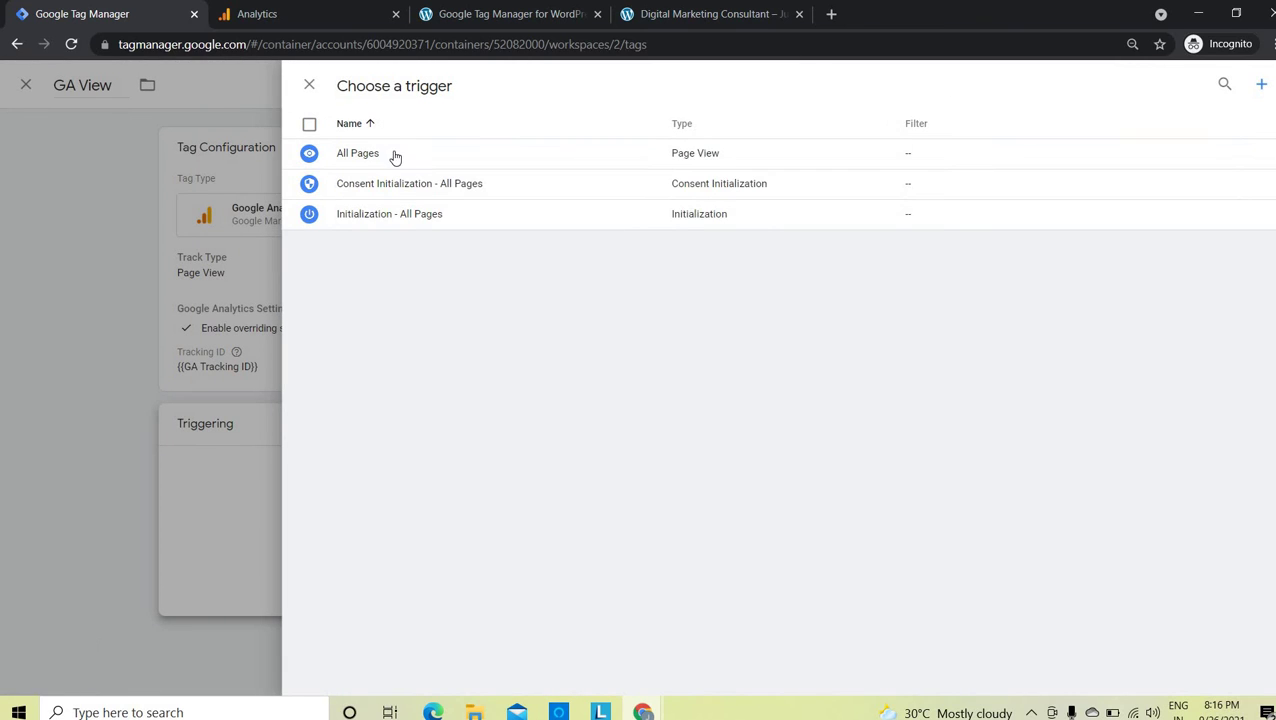
pyautogui.click(395, 155)
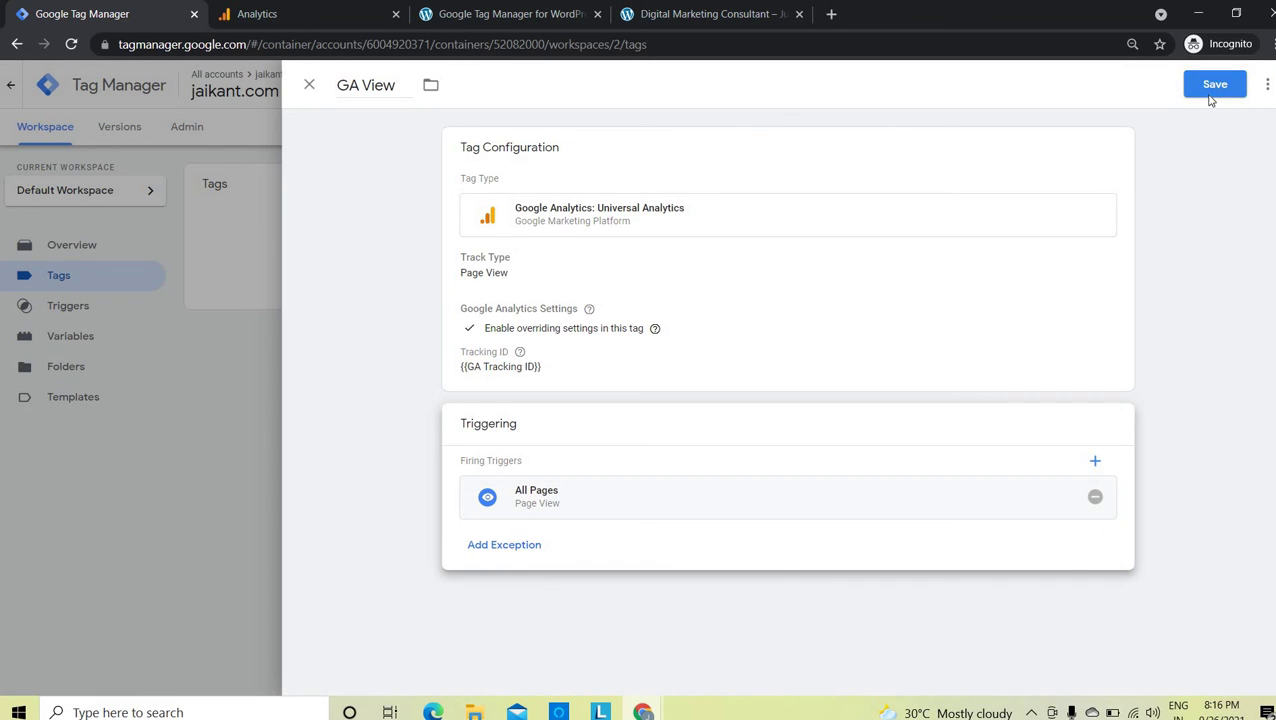
pyautogui.click(1212, 90)
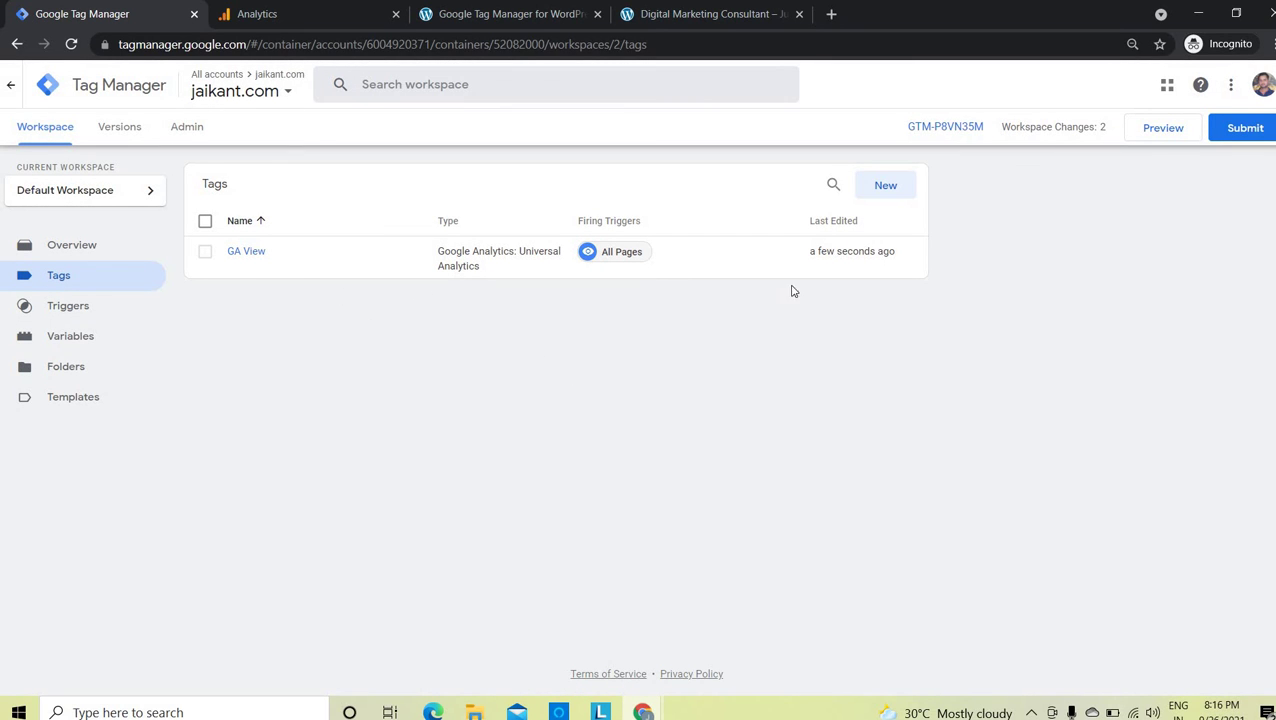
# Submit the workspace changes with the version name "GA" and publish them to the Live environment
pyautogui.click(1242, 132)
pyautogui.click(524, 257)
pyautogui.write('GA')
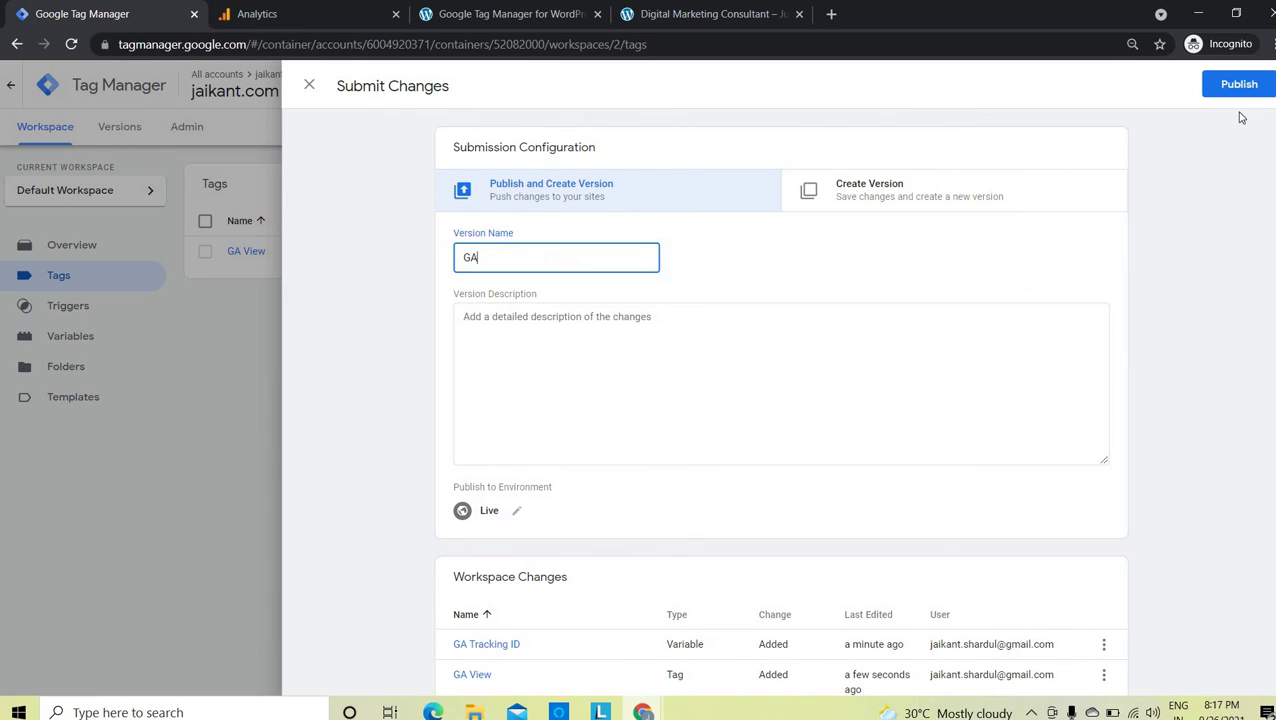
pyautogui.click(1236, 85)
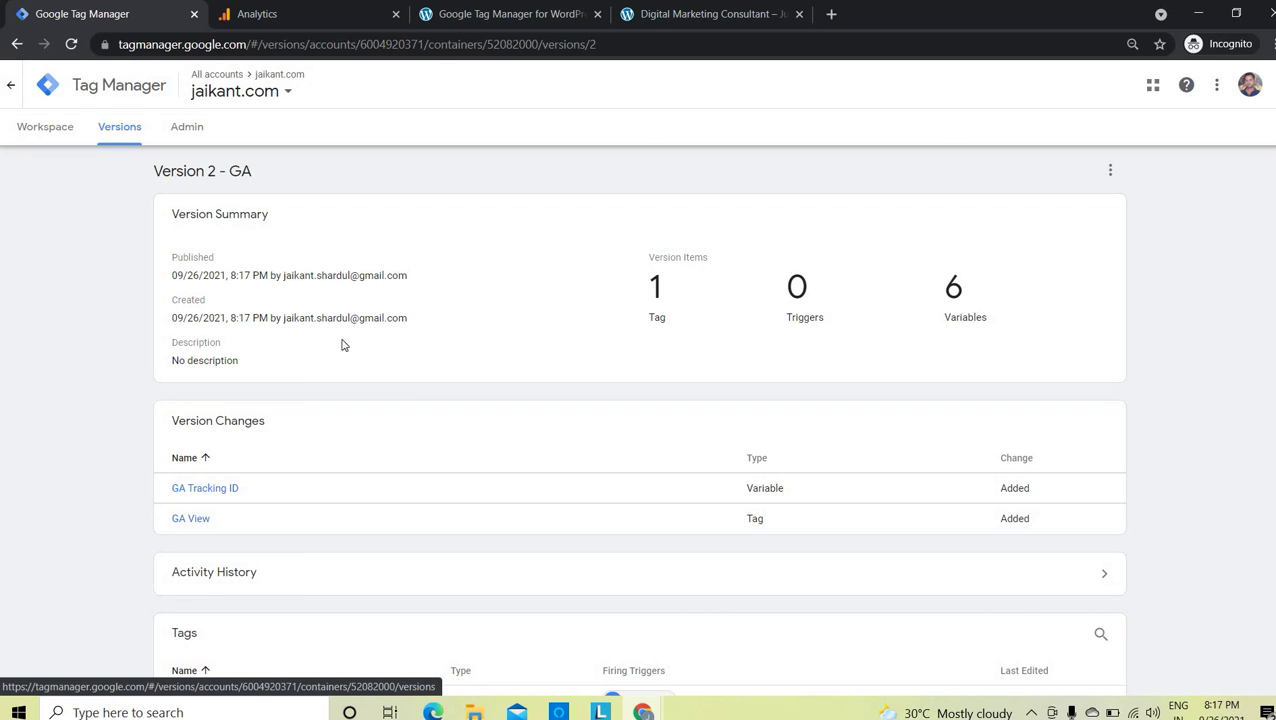
# Switch to Google Analytics, show the Realtime overview report, and reload the jaikant.com homepage to generate a page view
pyautogui.click(295, 16)
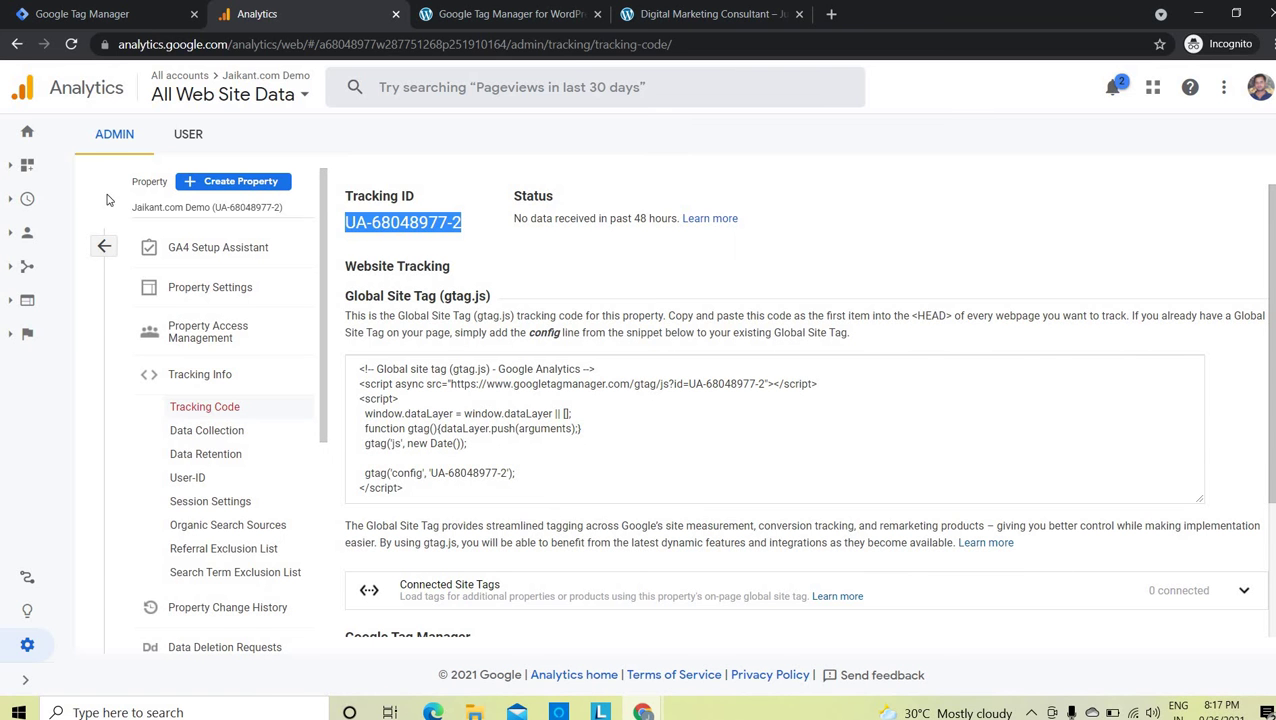
pyautogui.click(27, 201)
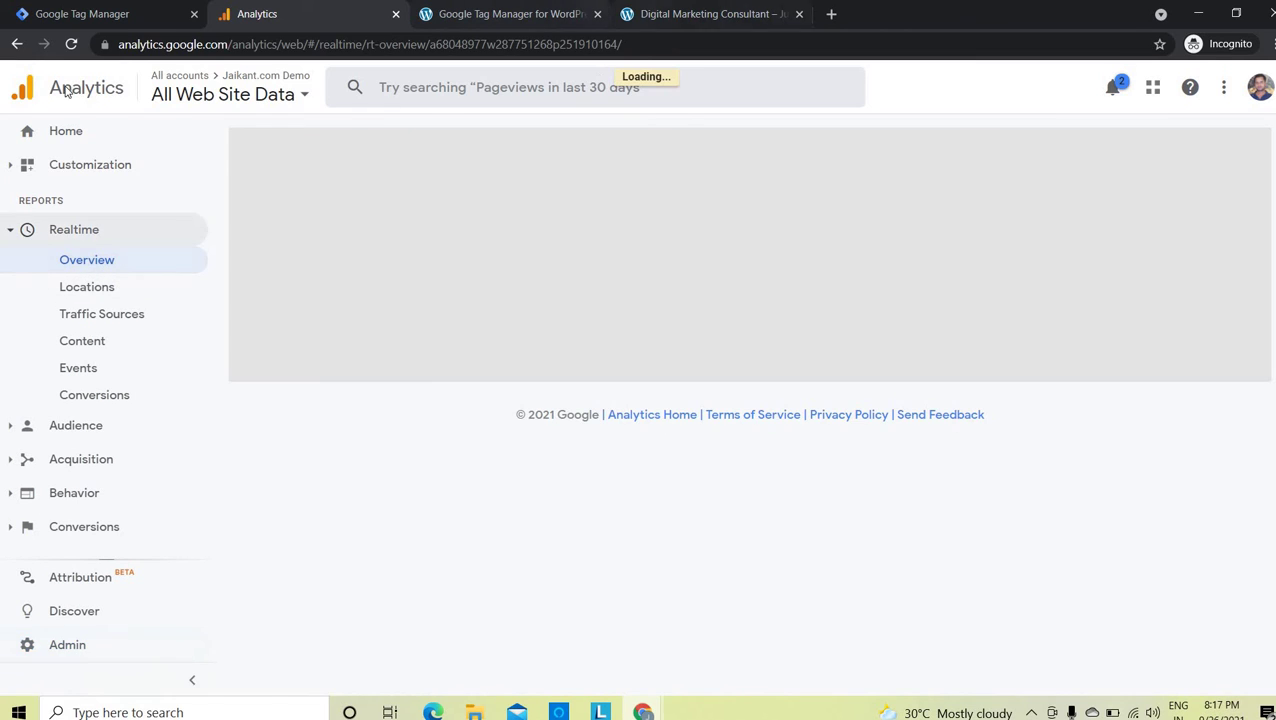
pyautogui.click(705, 14)
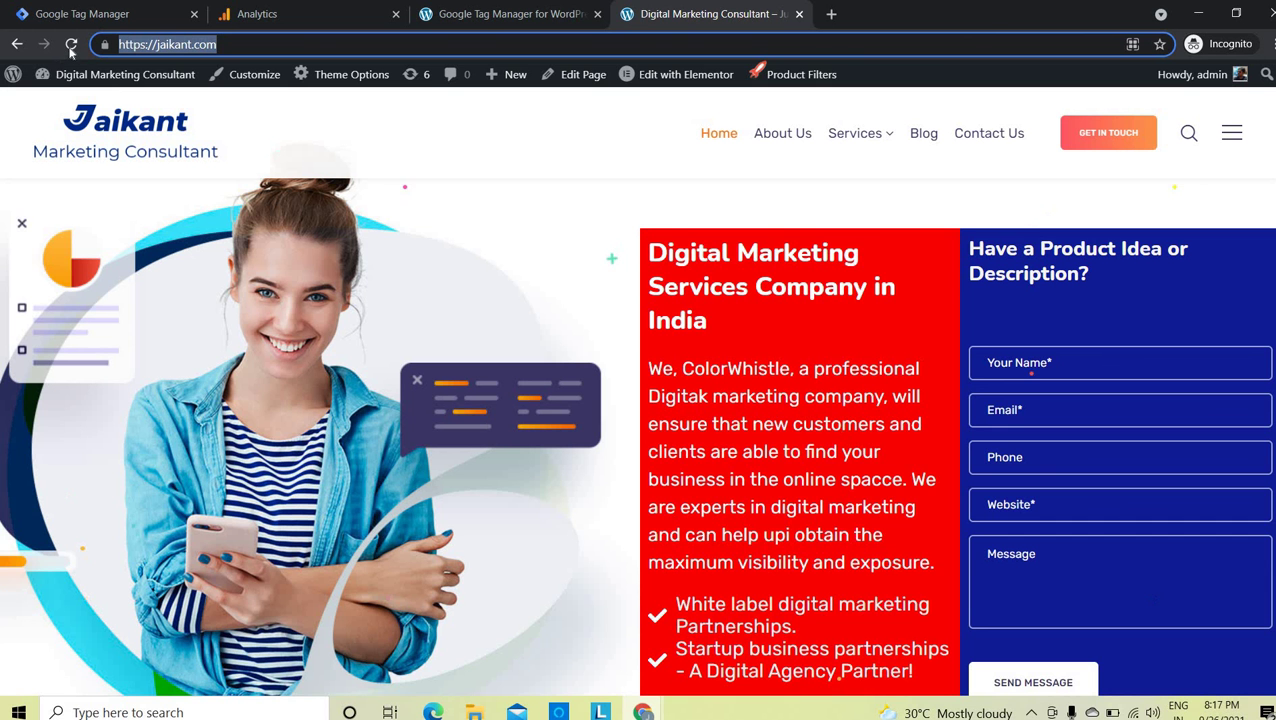
pyautogui.press('Return')
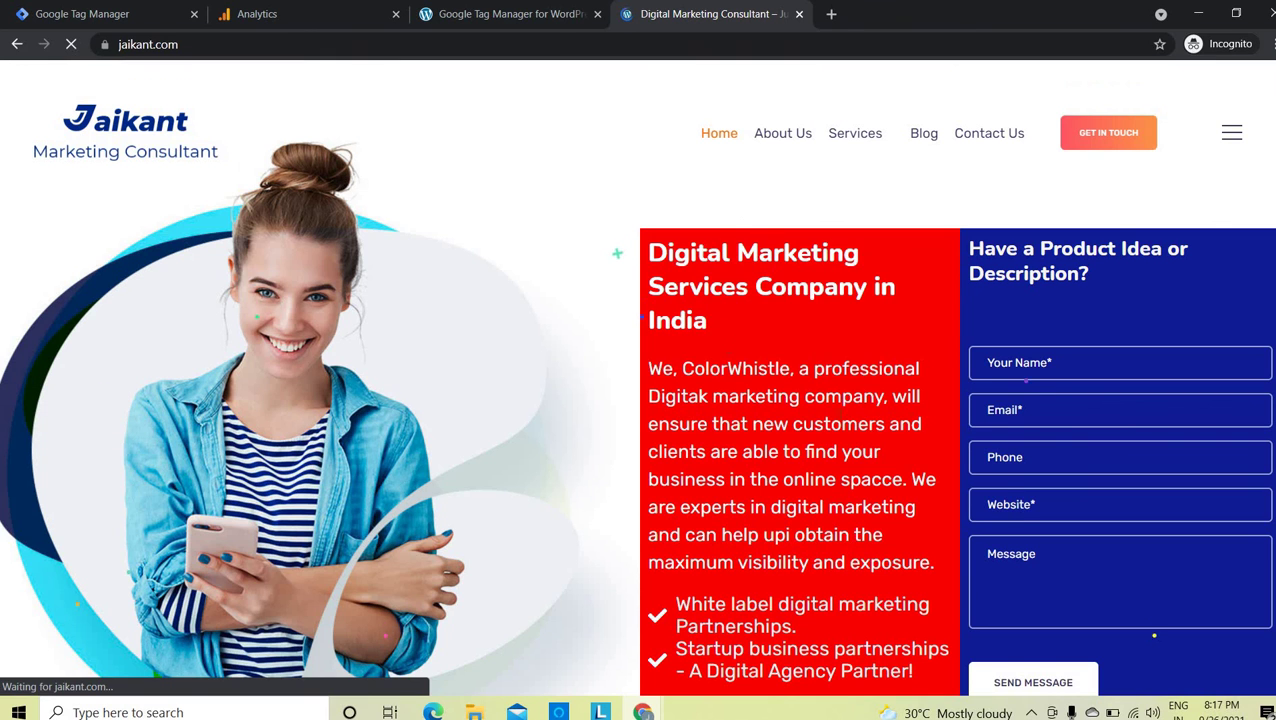
# Check the Realtime overview in Google Analytics for the homepage visit, returning to the site once while it loads
pyautogui.click(300, 12)
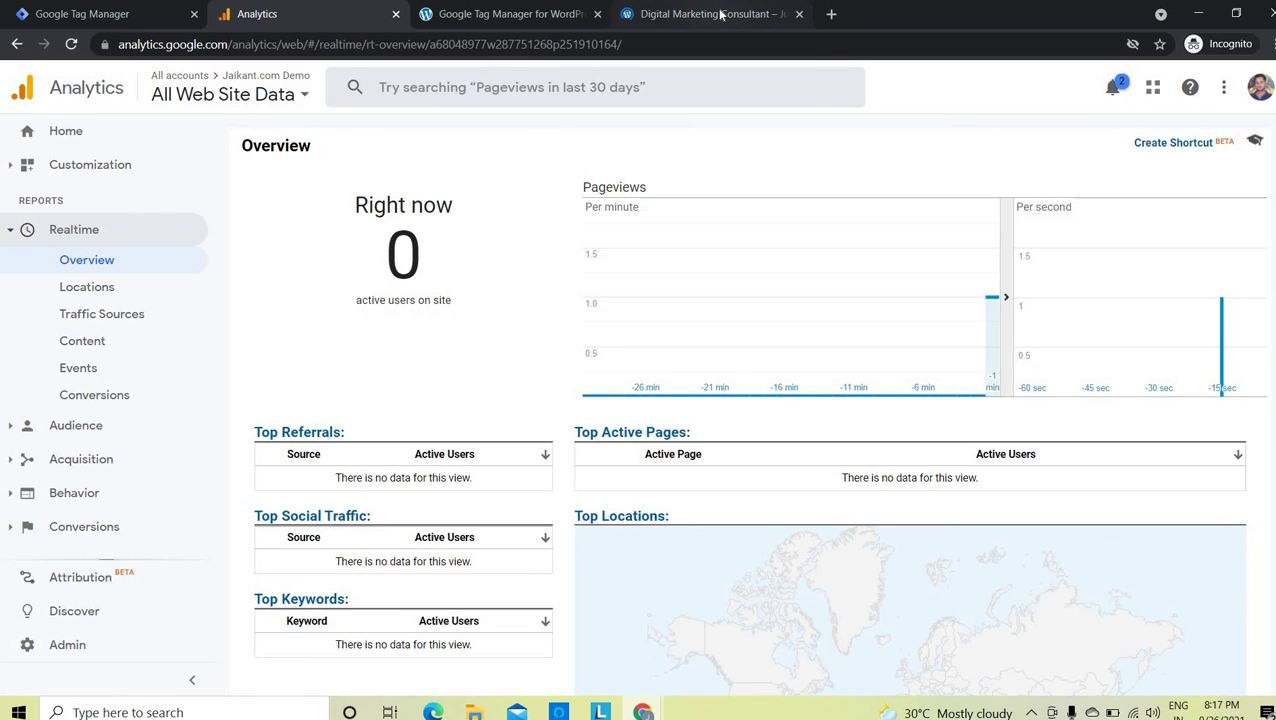
pyautogui.click(710, 13)
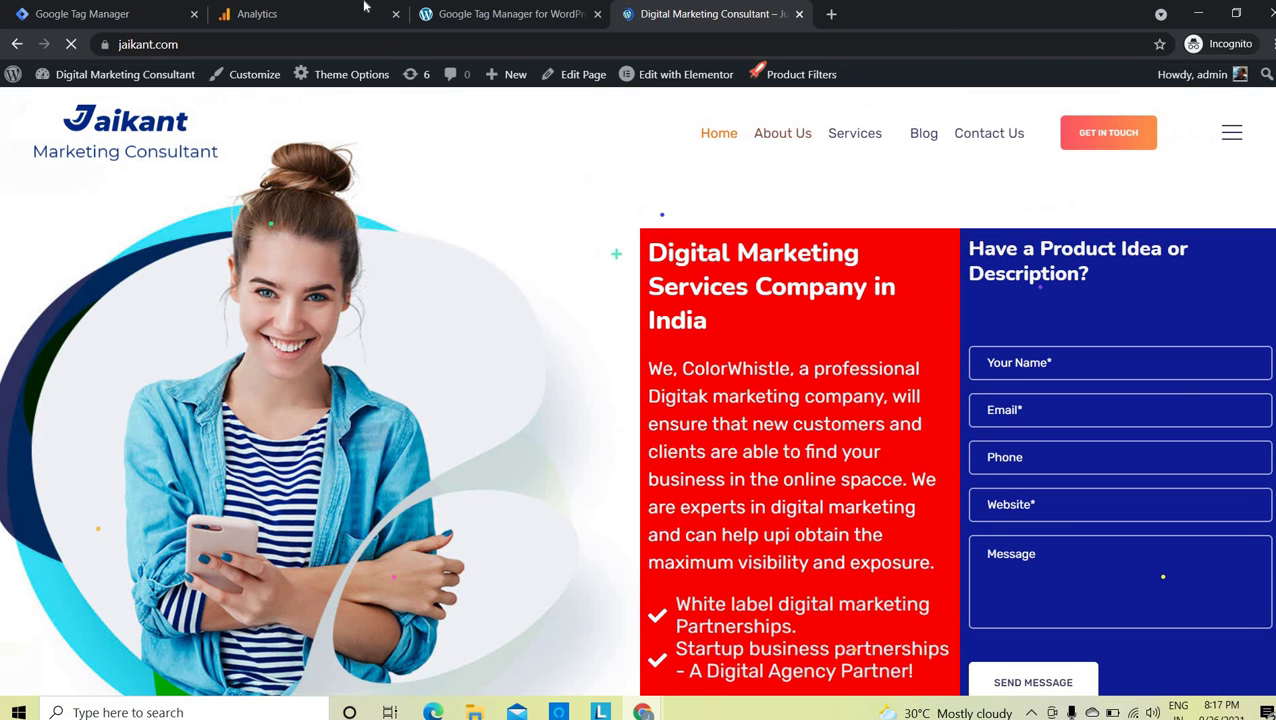
pyautogui.click(330, 12)
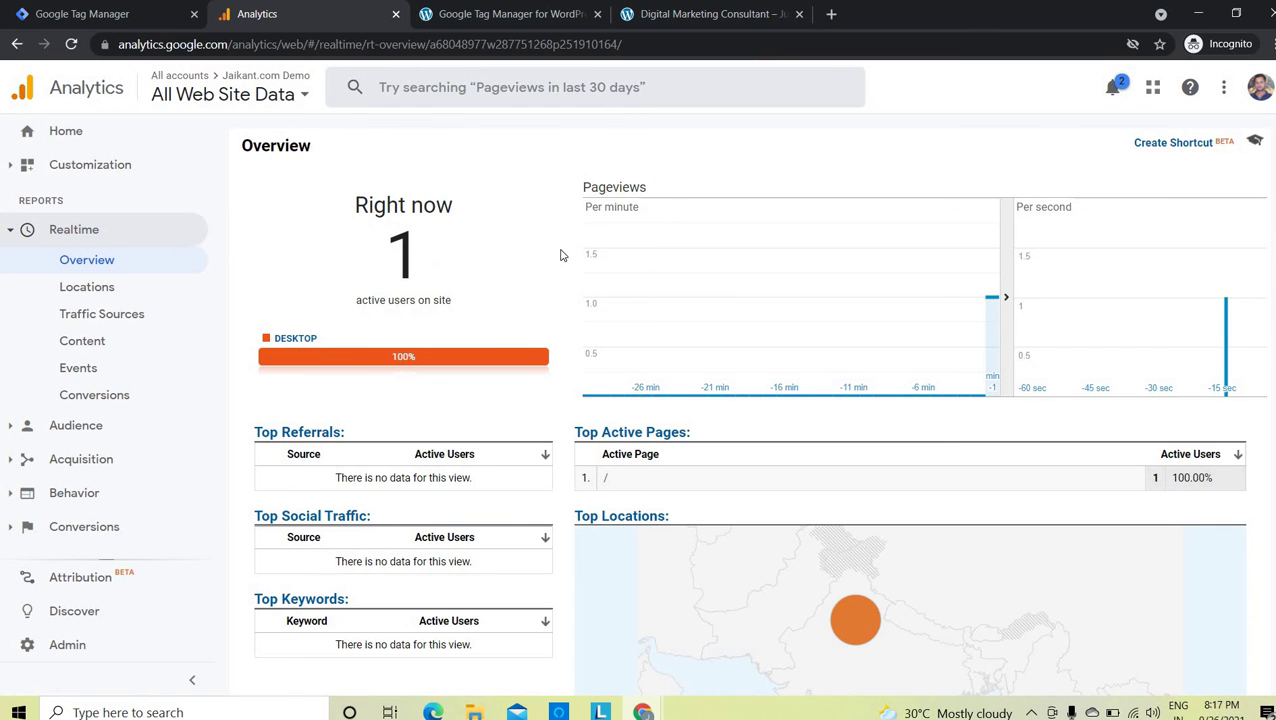